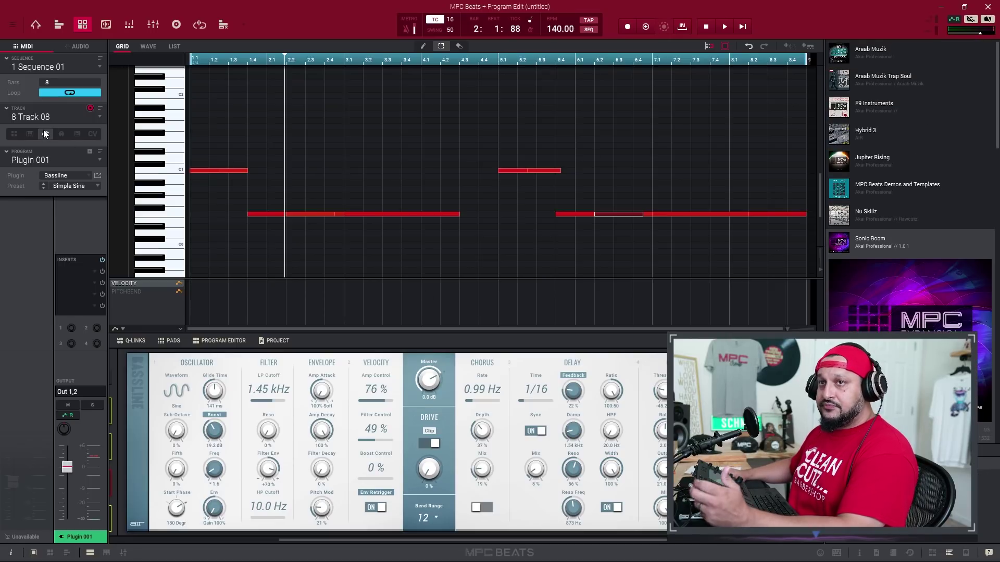
- Switch to Track 01 and look through the list of installed expansions
{"action": "left_click", "coordinate": [81, 119]}
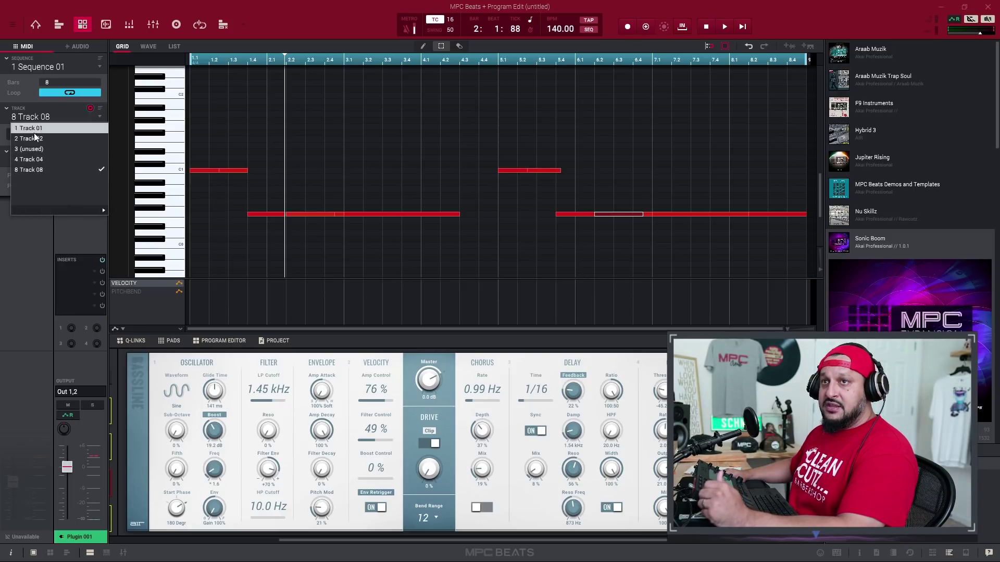
{"action": "left_click", "coordinate": [49, 128]}
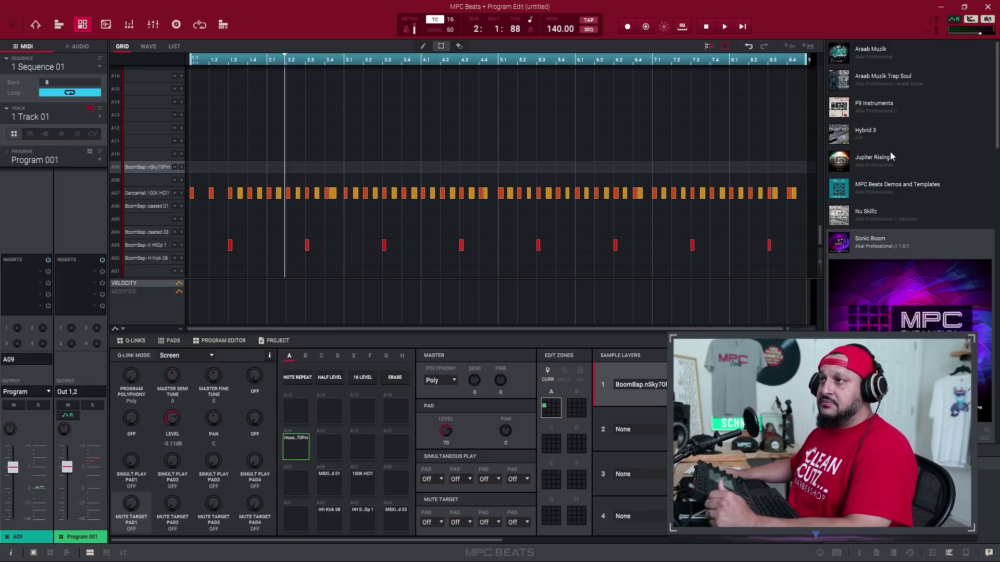
{"action": "scroll", "coordinate": [893, 184], "scroll_direction": "down", "scroll_amount": 10}
{"action": "scroll", "coordinate": [893, 185], "scroll_direction": "down", "scroll_amount": 15}
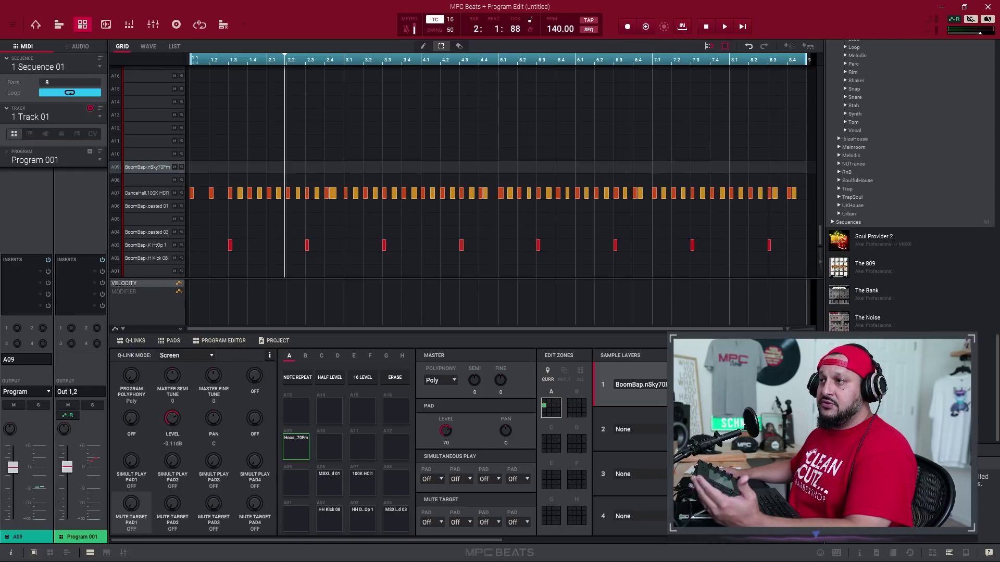
{"action": "scroll", "coordinate": [888, 312], "scroll_direction": "up", "scroll_amount": 6}
{"action": "scroll", "coordinate": [886, 323], "scroll_direction": "up", "scroll_amount": 15}
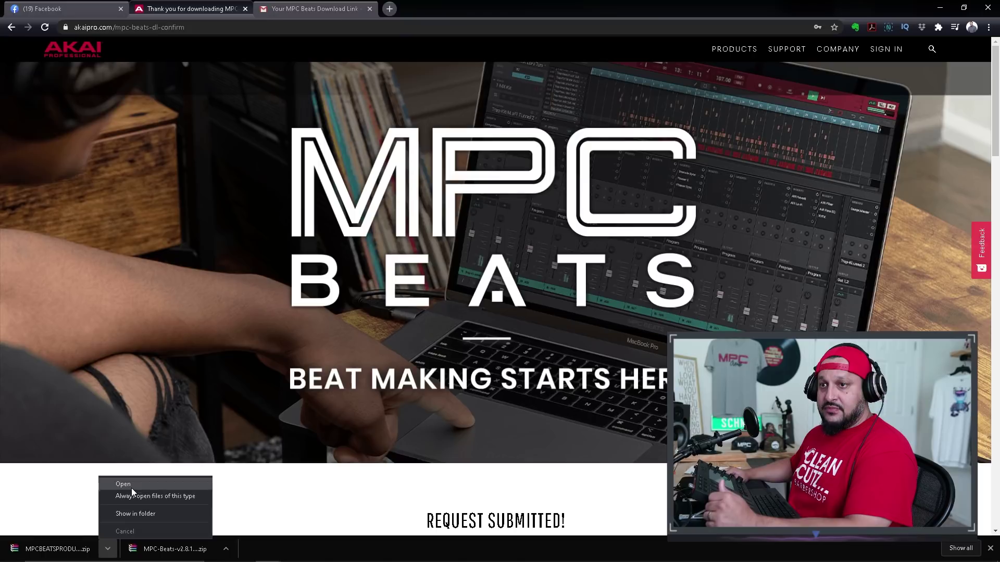
- Open the downloaded MPCBEATSPRODUCERKITS.zip archive in WinRAR and go into its MPCBEATSPRODUCERKITS folder
{"action": "left_click", "coordinate": [132, 488]}
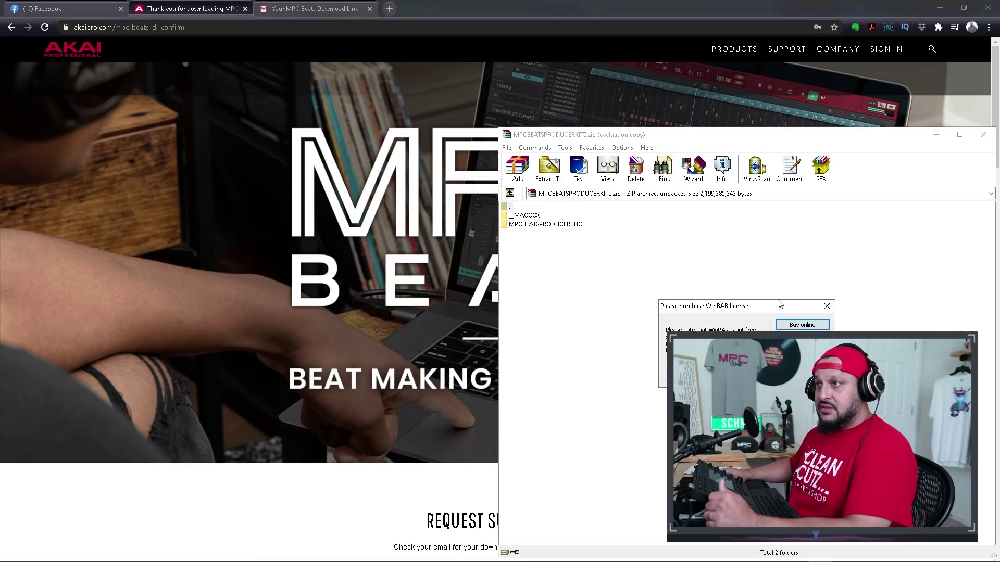
{"action": "key", "text": "Escape"}
{"action": "left_click", "coordinate": [551, 225]}
{"action": "double_click", "coordinate": [551, 225]}
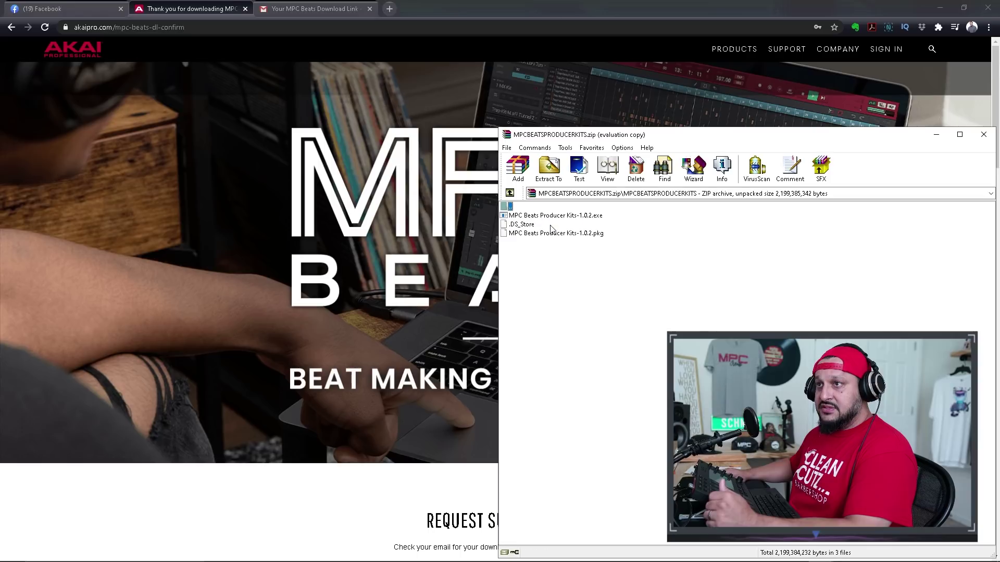
{"action": "left_click_drag", "start_coordinate": [737, 138], "coordinate": [676, 114]}
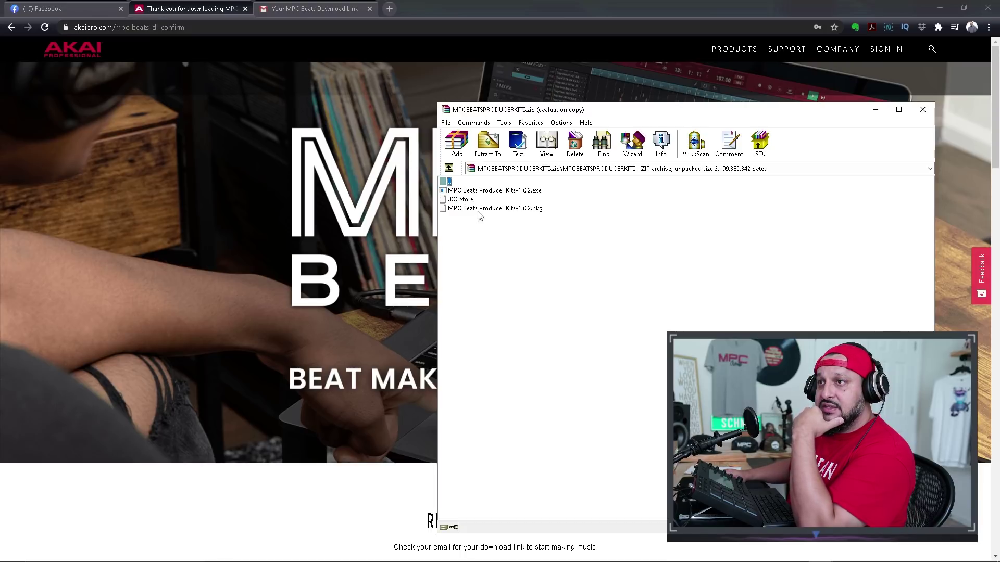
- Run MPC Beats Producer Kits-1.0.2.exe, accept the license agreement and start the installation
{"action": "double_click", "coordinate": [479, 191]}
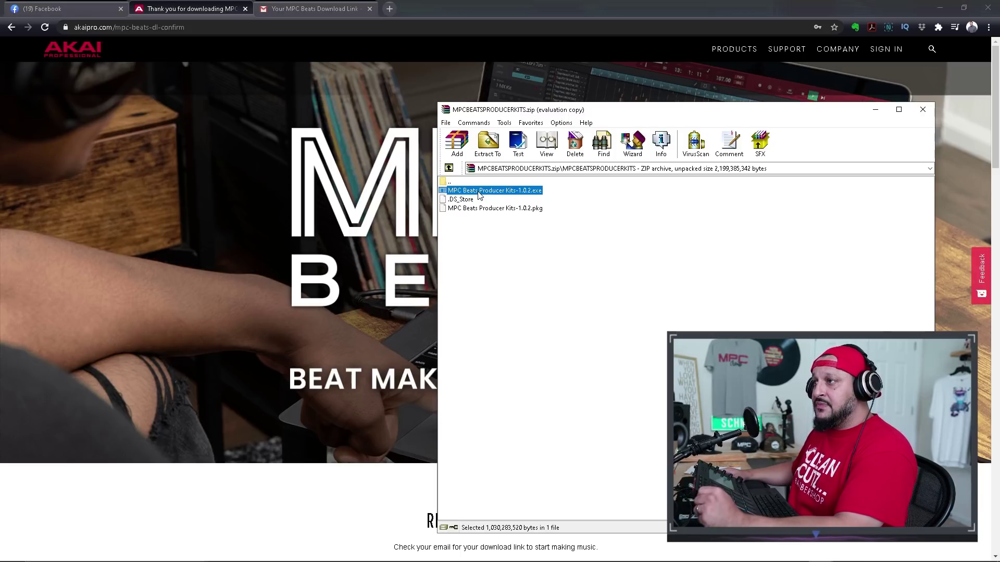
{"action": "double_click", "coordinate": [480, 190]}
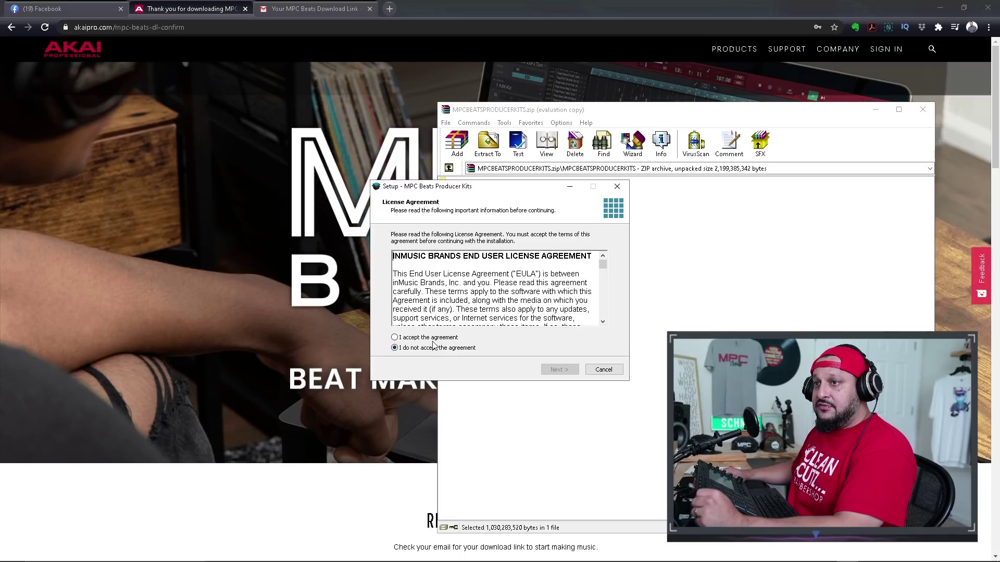
{"action": "left_click", "coordinate": [432, 339]}
{"action": "left_click", "coordinate": [556, 369]}
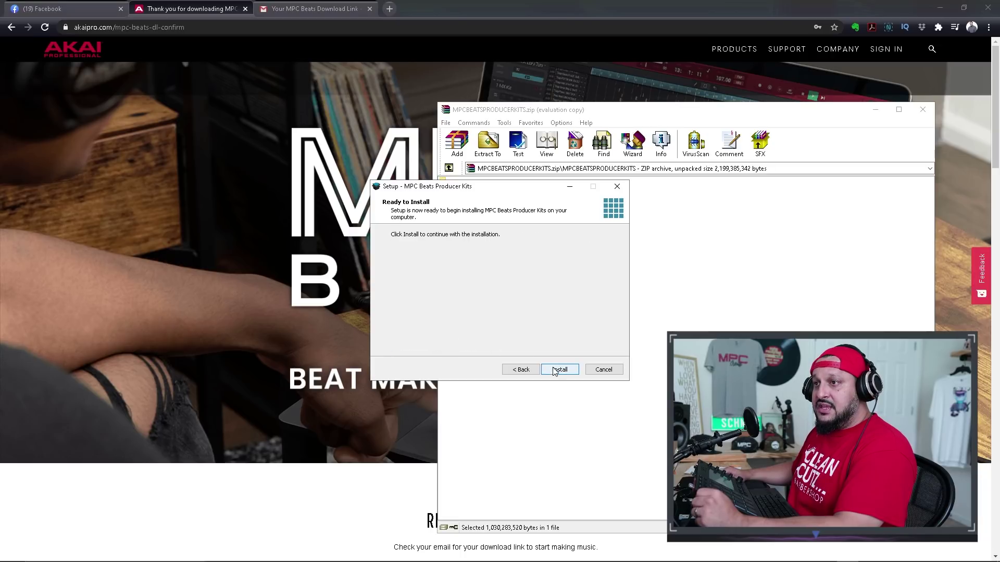
{"action": "left_click", "coordinate": [555, 370]}
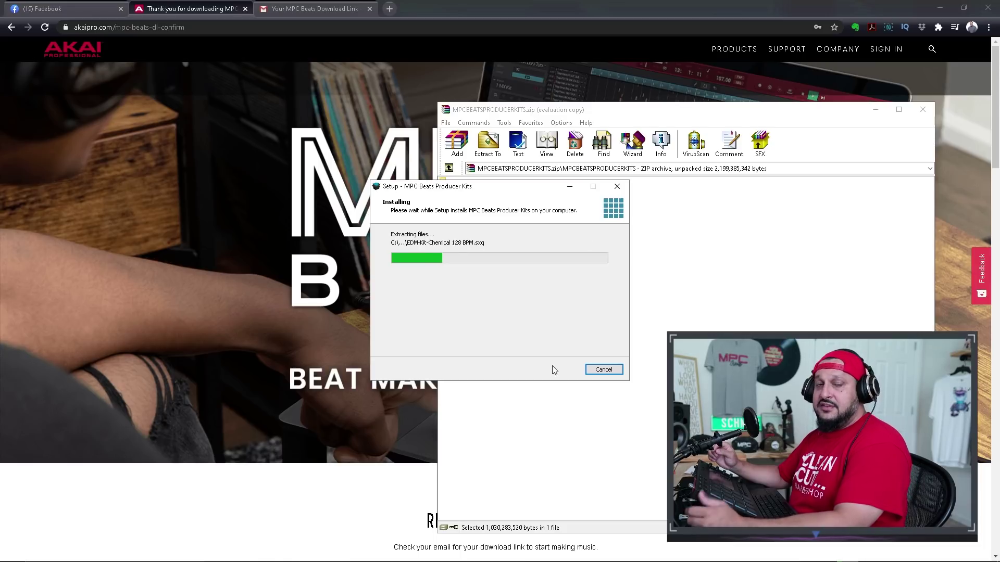
- Check the Producer Kits installation progress and switch back to MPC Beats
{"action": "left_click", "coordinate": [318, 375]}
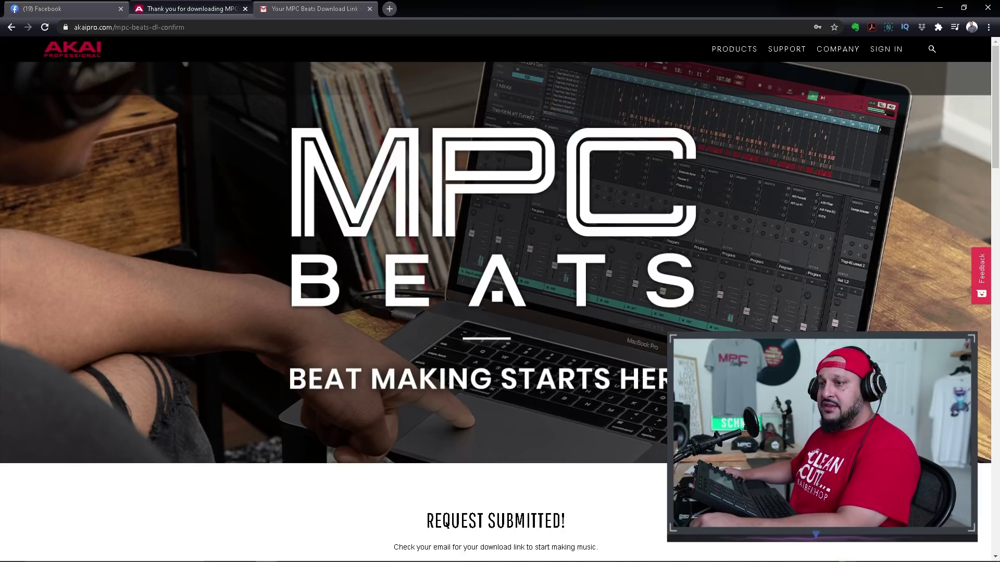
{"action": "mouse_move", "coordinate": [706, 557]}
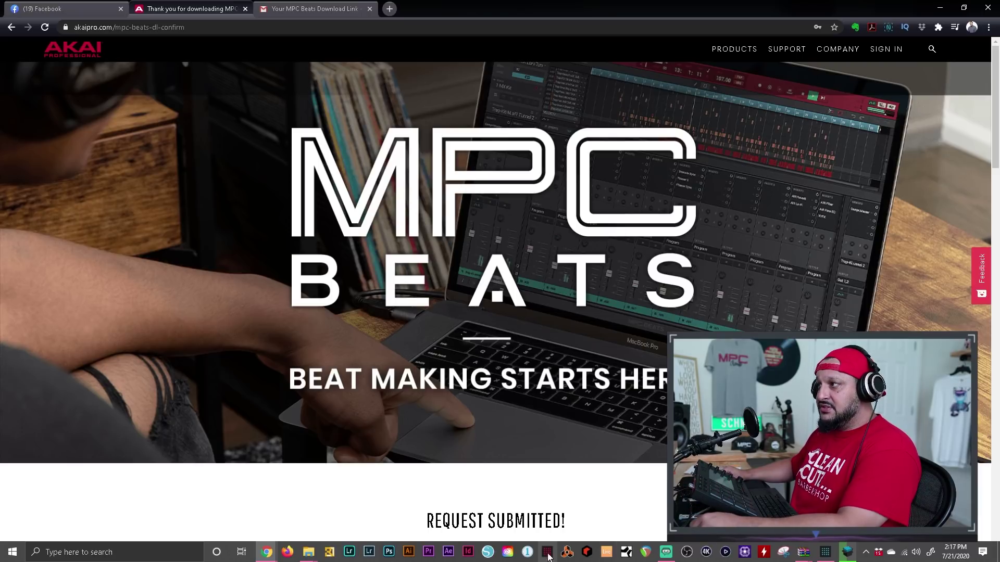
{"action": "left_click", "coordinate": [825, 555]}
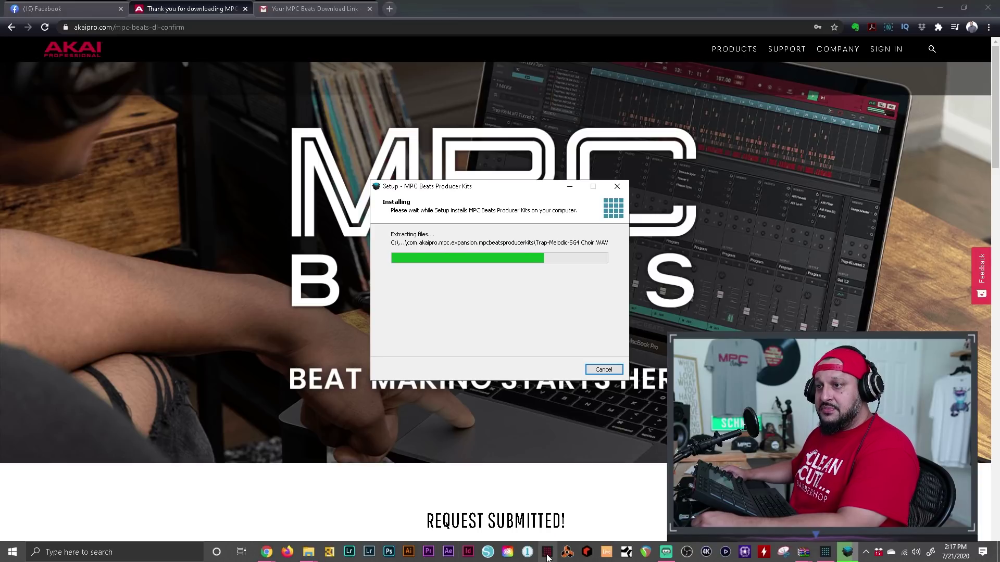
{"action": "left_click", "coordinate": [822, 551]}
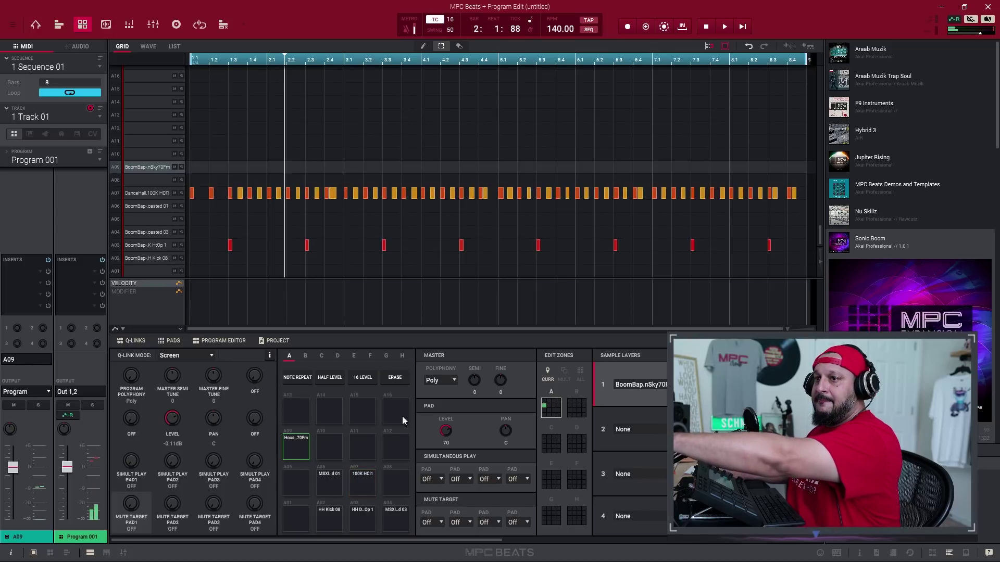
- Select pad A11, look through the media browser and the shortcut folders of the file browser, and return to the expansions list
{"action": "left_click", "coordinate": [374, 442]}
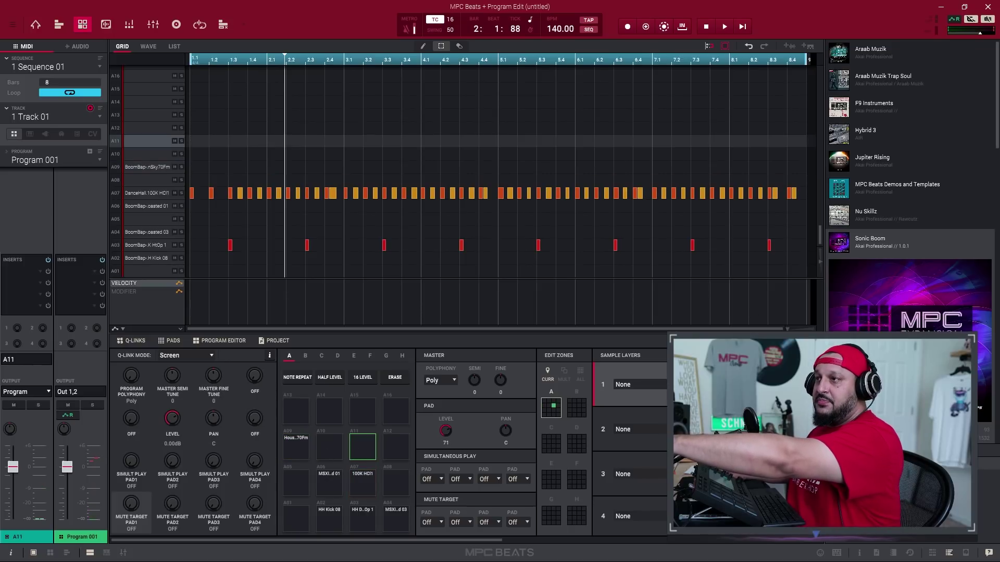
{"action": "left_click", "coordinate": [932, 554]}
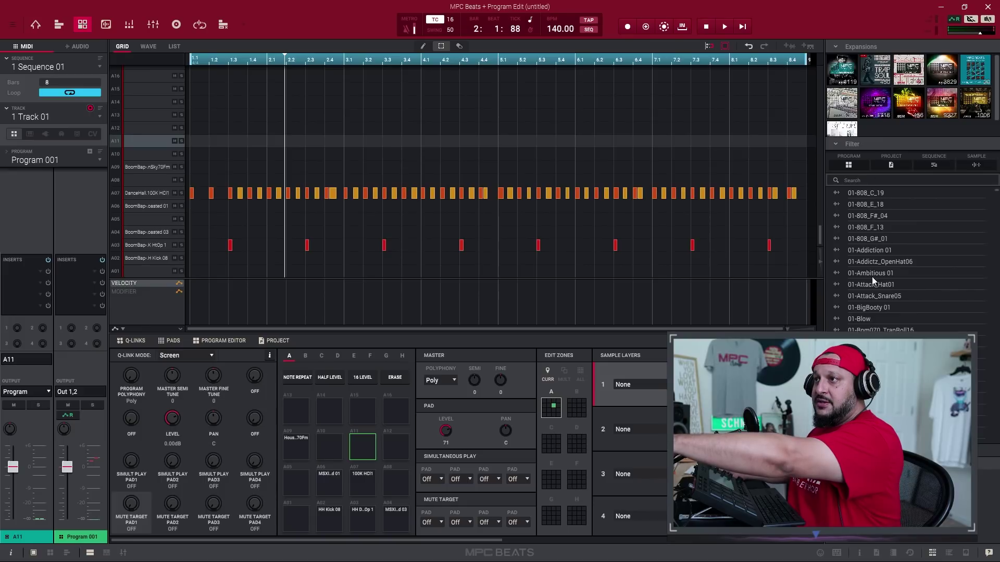
{"action": "left_click", "coordinate": [966, 553]}
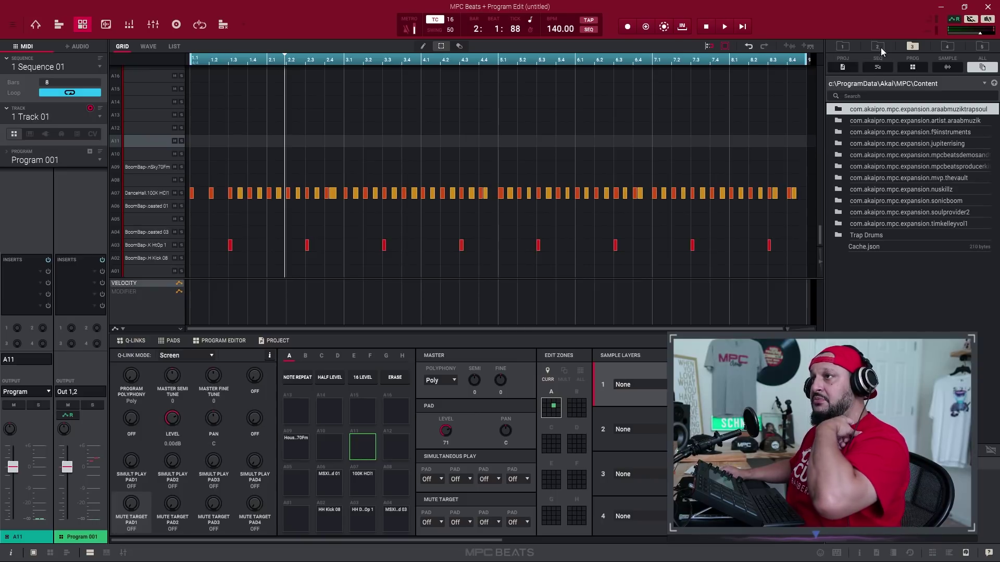
{"action": "left_click", "coordinate": [948, 46]}
{"action": "left_click", "coordinate": [980, 47]}
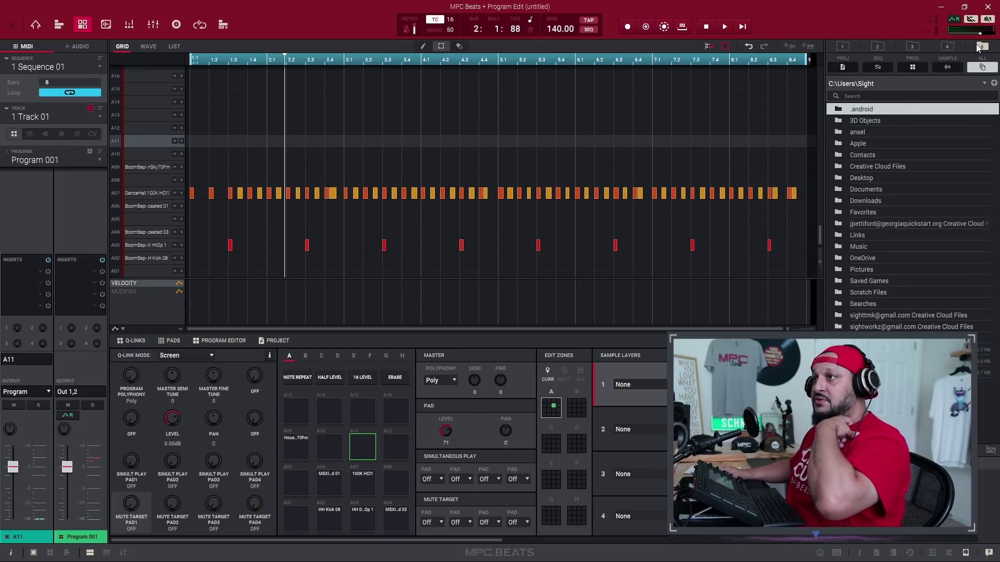
{"action": "left_click", "coordinate": [844, 48]}
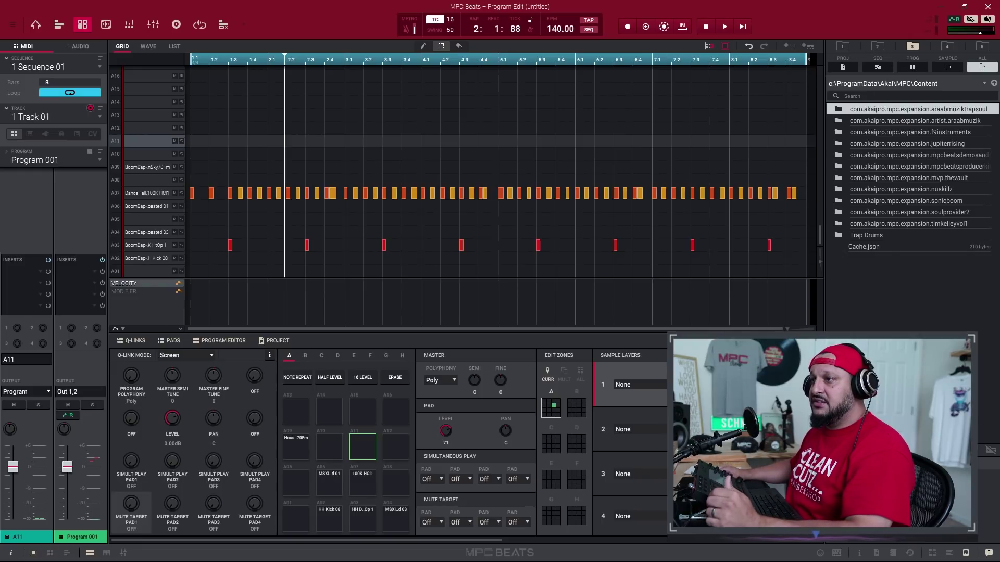
{"action": "left_click", "coordinate": [948, 553]}
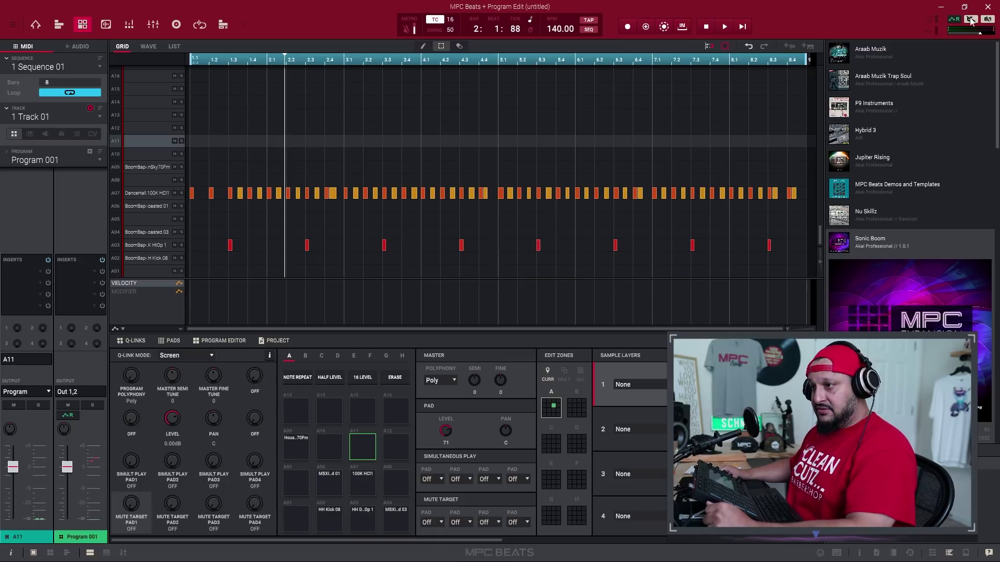
- Return to the MPC Beats Producer Kits installer and finish the setup wizard
{"action": "left_click", "coordinate": [941, 6]}
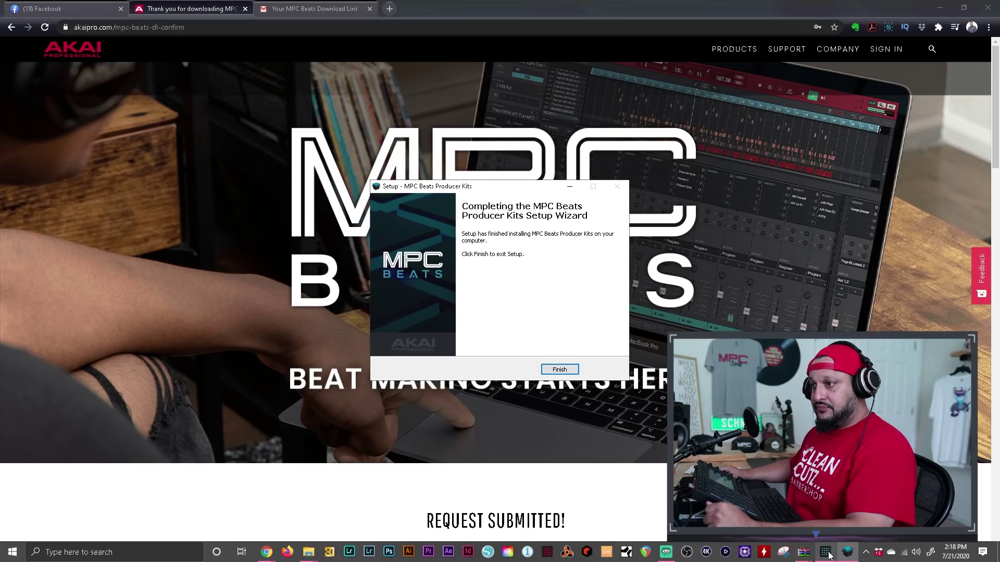
{"action": "left_click", "coordinate": [560, 370]}
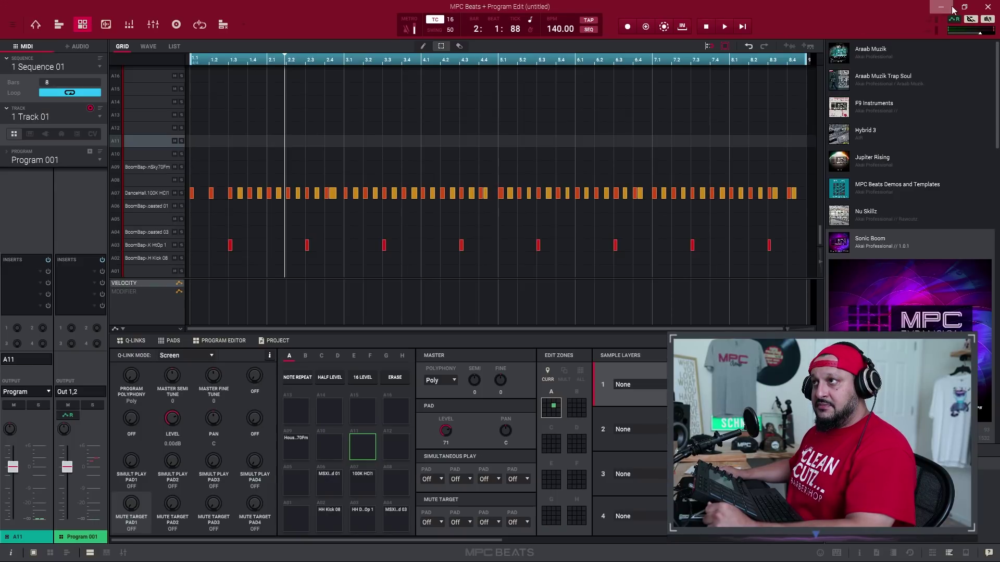
- Save the current project as MPCBEATSTEST1 and close MPC Beats
{"action": "left_click", "coordinate": [13, 25]}
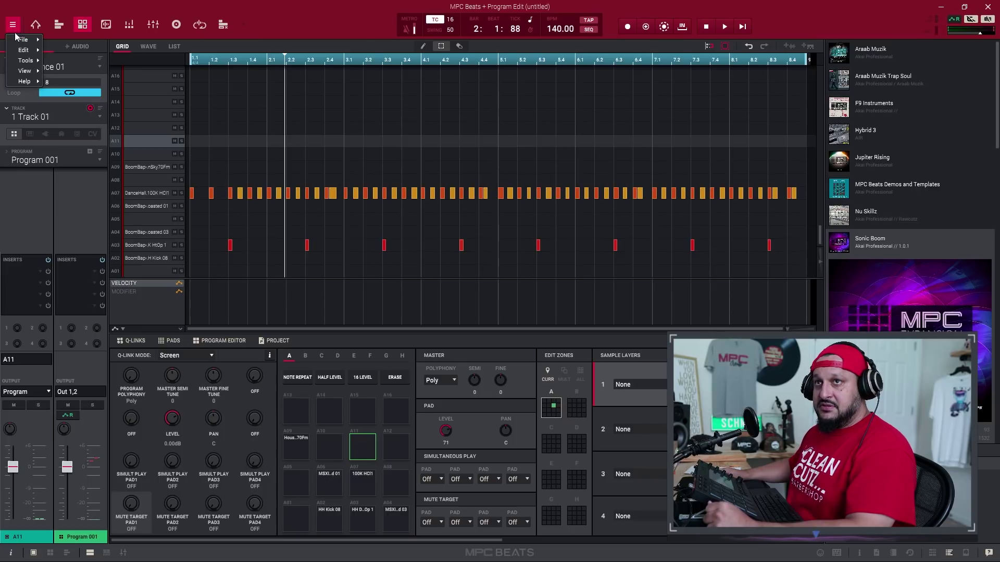
{"action": "mouse_move", "coordinate": [21, 41]}
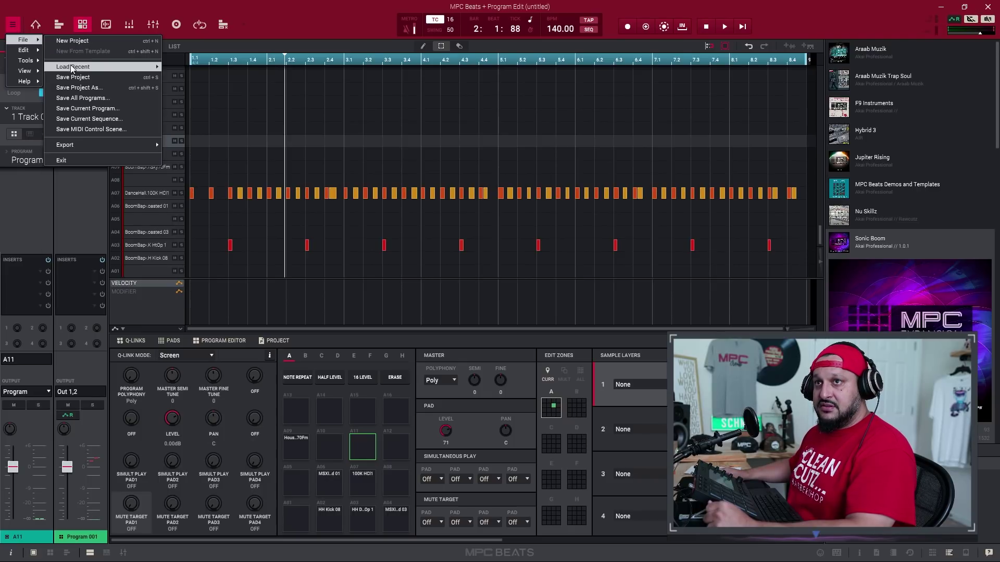
{"action": "left_click", "coordinate": [78, 87]}
{"action": "left_click", "coordinate": [631, 385]}
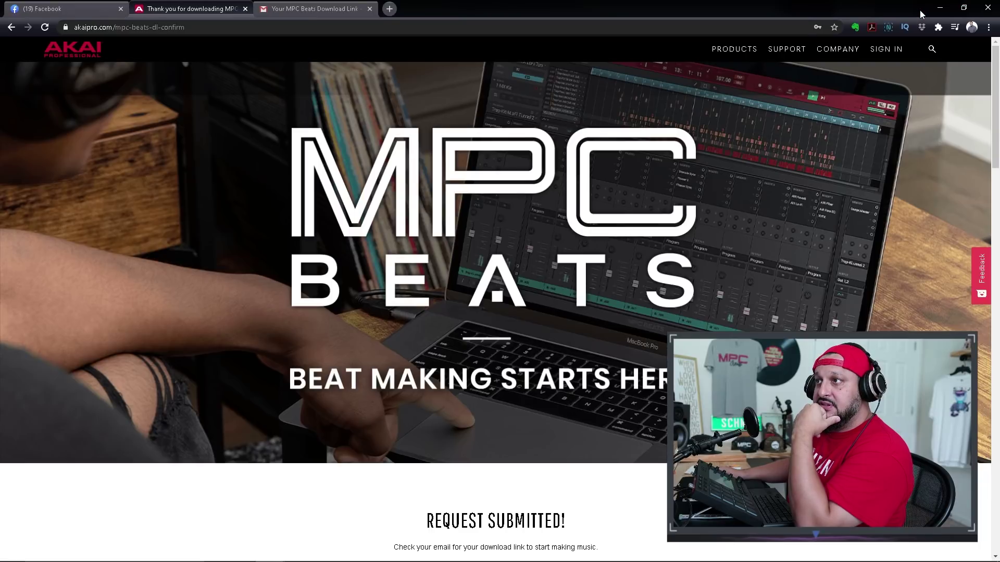
- Relaunch MPC Beats and open the recent project MPCBEATSTEST1.xpj
{"action": "mouse_move", "coordinate": [407, 557]}
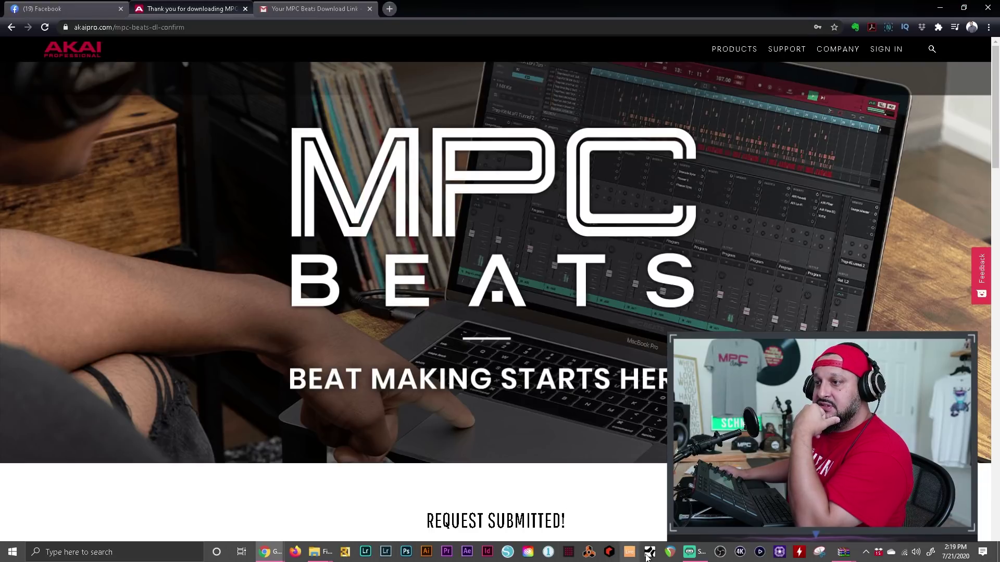
{"action": "left_click", "coordinate": [13, 552]}
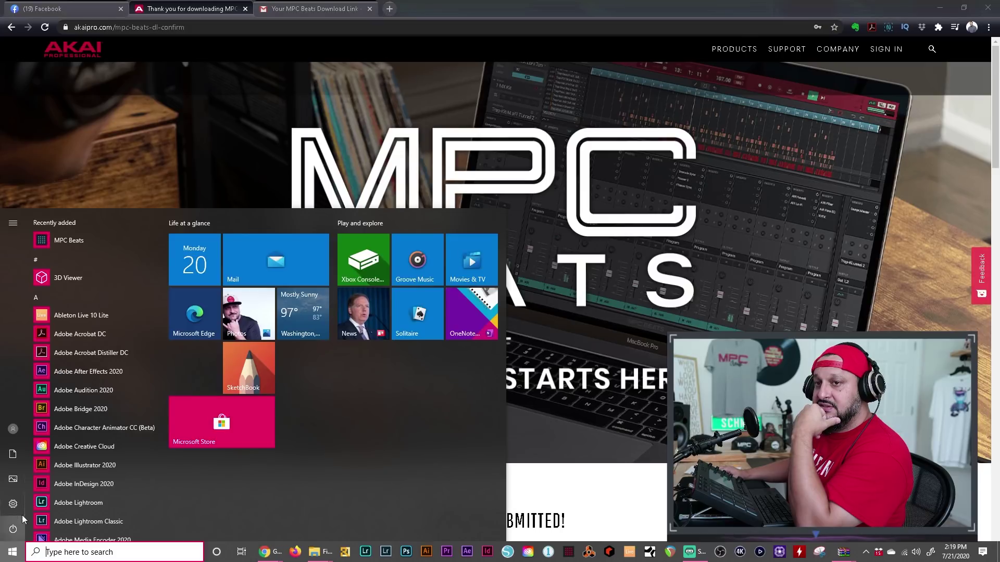
{"action": "left_click", "coordinate": [69, 241]}
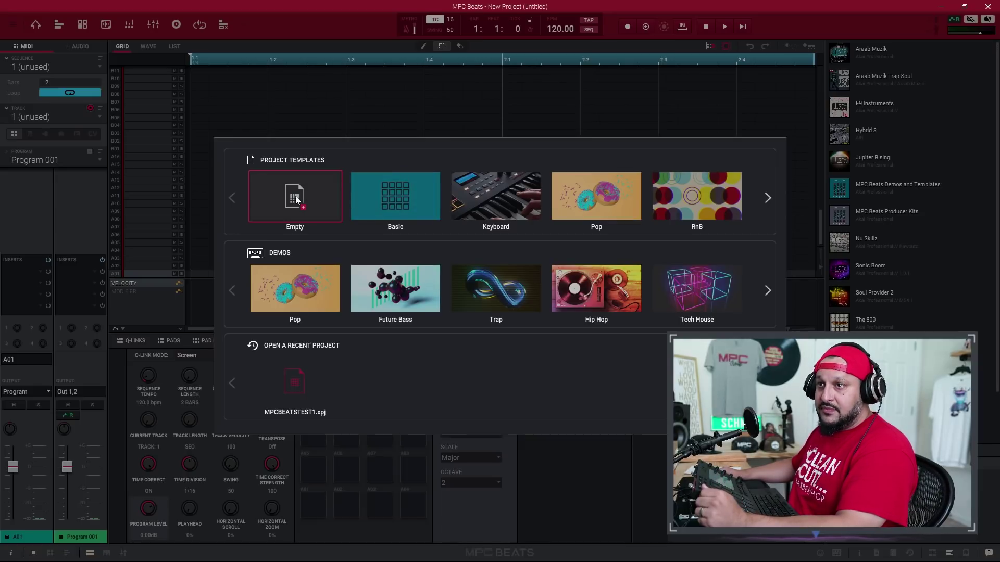
{"action": "left_click", "coordinate": [291, 383]}
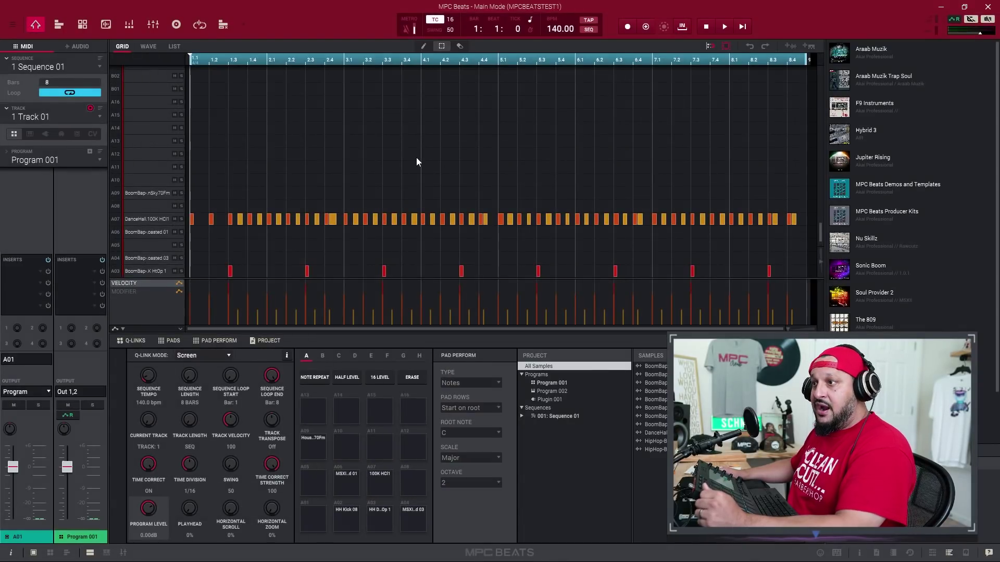
- Open the MPC Beats Producer Kits expansion and expand its Programs down to the HipHop kits
{"action": "left_click", "coordinate": [883, 185]}
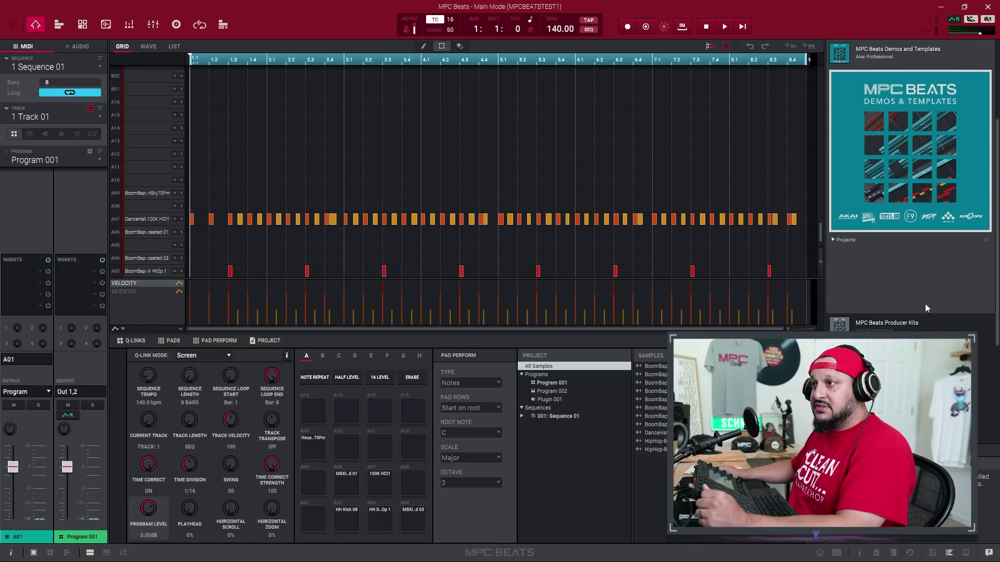
{"action": "left_click", "coordinate": [890, 324]}
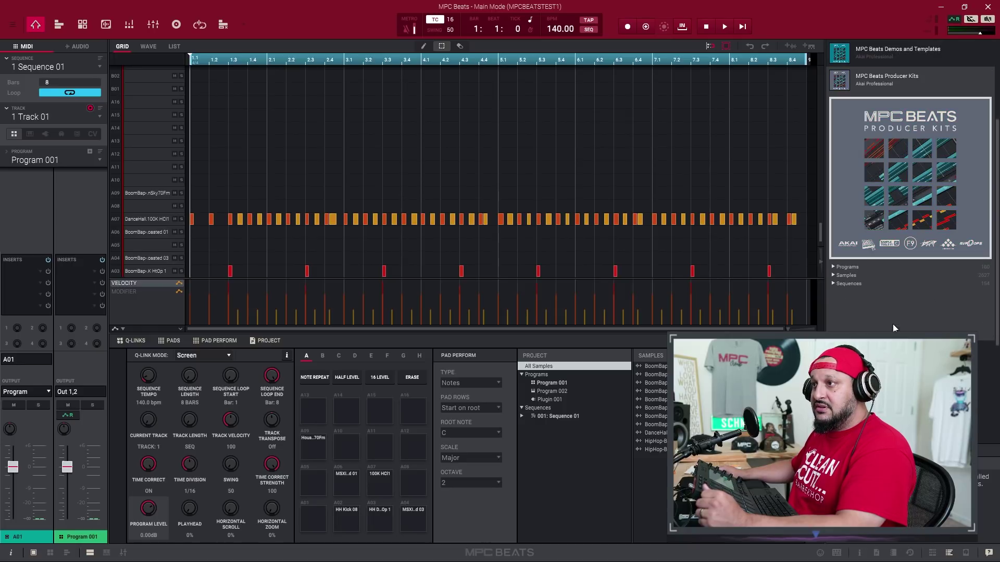
{"action": "left_click", "coordinate": [832, 267]}
{"action": "scroll", "coordinate": [873, 288], "scroll_direction": "down", "scroll_amount": 2}
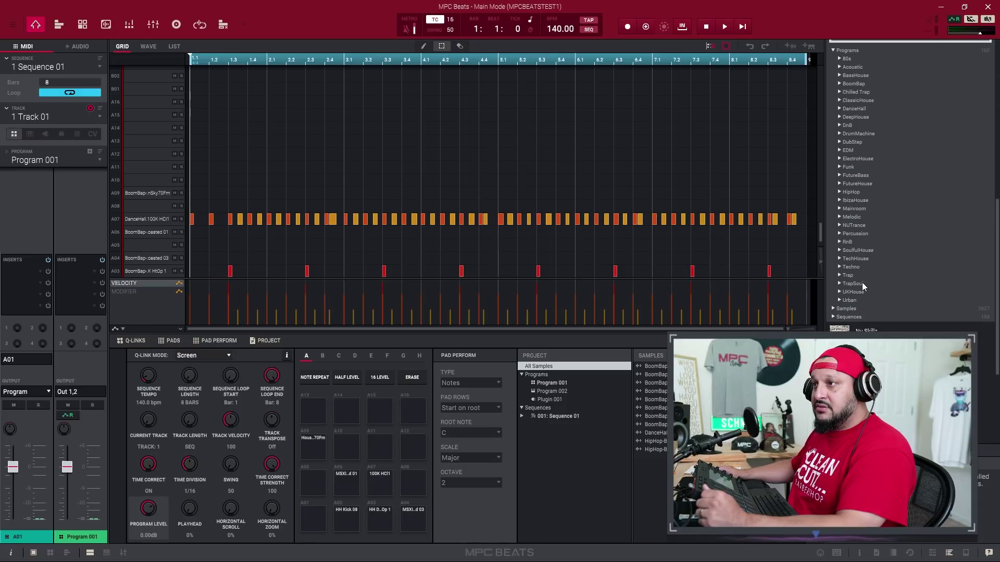
{"action": "scroll", "coordinate": [842, 293], "scroll_direction": "up", "scroll_amount": 4}
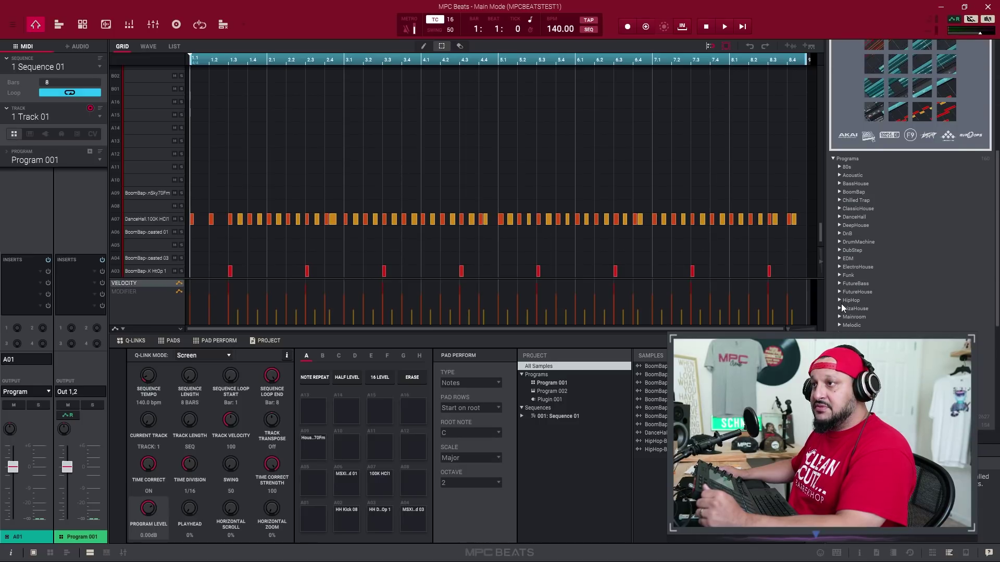
{"action": "left_click", "coordinate": [884, 302]}
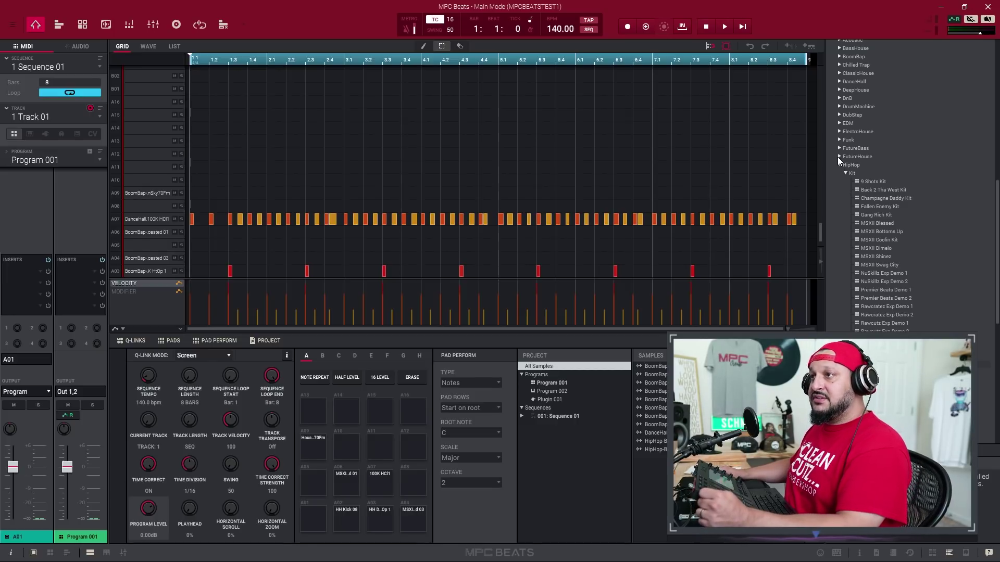
- Look through the expansion's BoomBap and Chilled Trap kits and its list of Samples categories
{"action": "scroll", "coordinate": [844, 141], "scroll_direction": "up", "scroll_amount": 3}
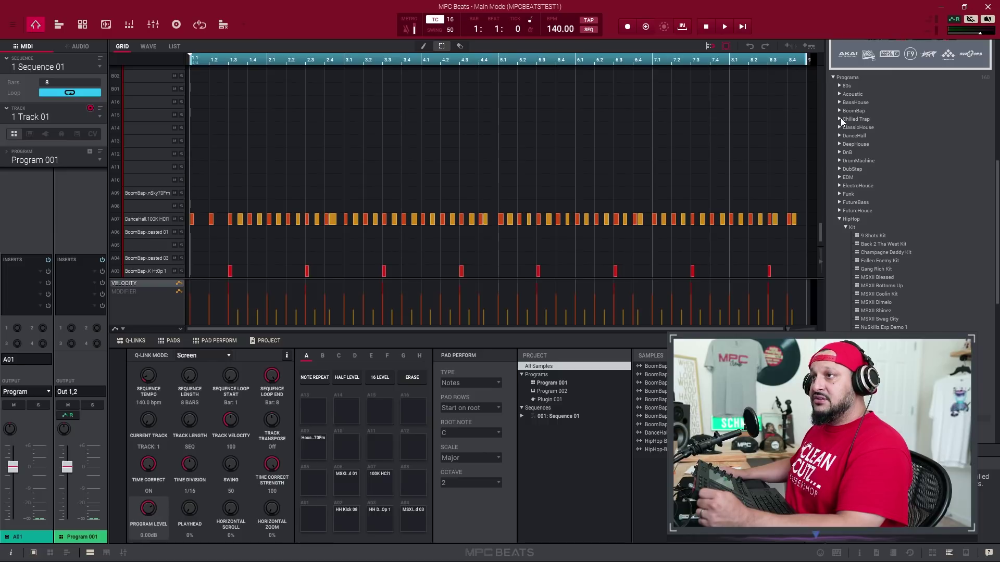
{"action": "left_click", "coordinate": [839, 118]}
{"action": "left_click", "coordinate": [840, 109]}
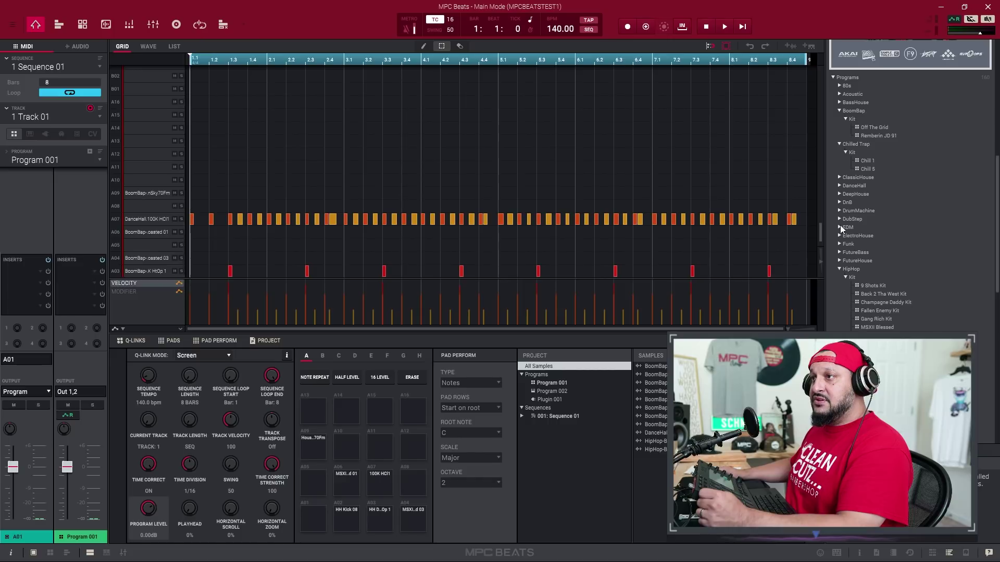
{"action": "scroll", "coordinate": [889, 277], "scroll_direction": "down", "scroll_amount": 3}
{"action": "scroll", "coordinate": [888, 277], "scroll_direction": "down", "scroll_amount": 5}
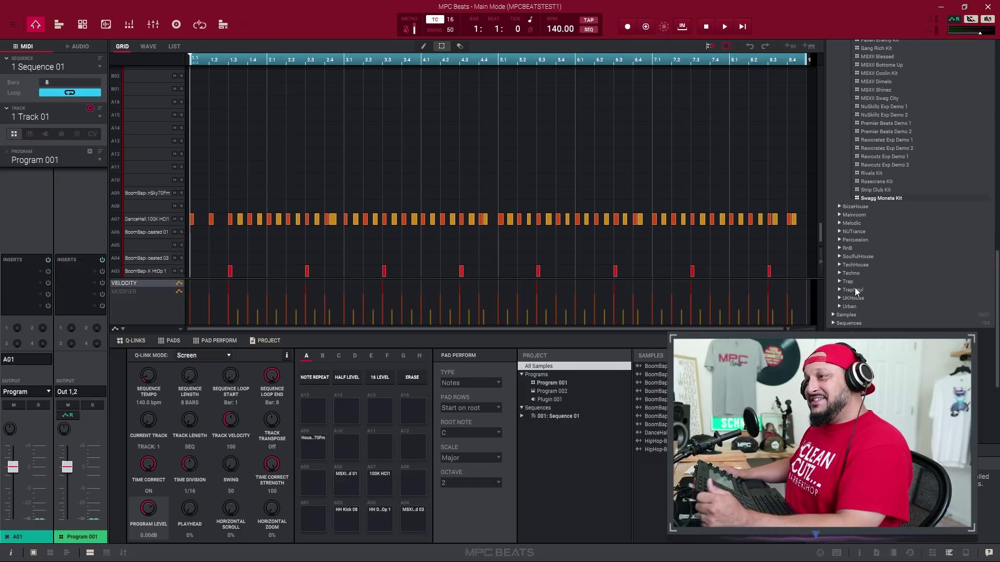
{"action": "left_click", "coordinate": [833, 315]}
{"action": "scroll", "coordinate": [851, 312], "scroll_direction": "down", "scroll_amount": 4}
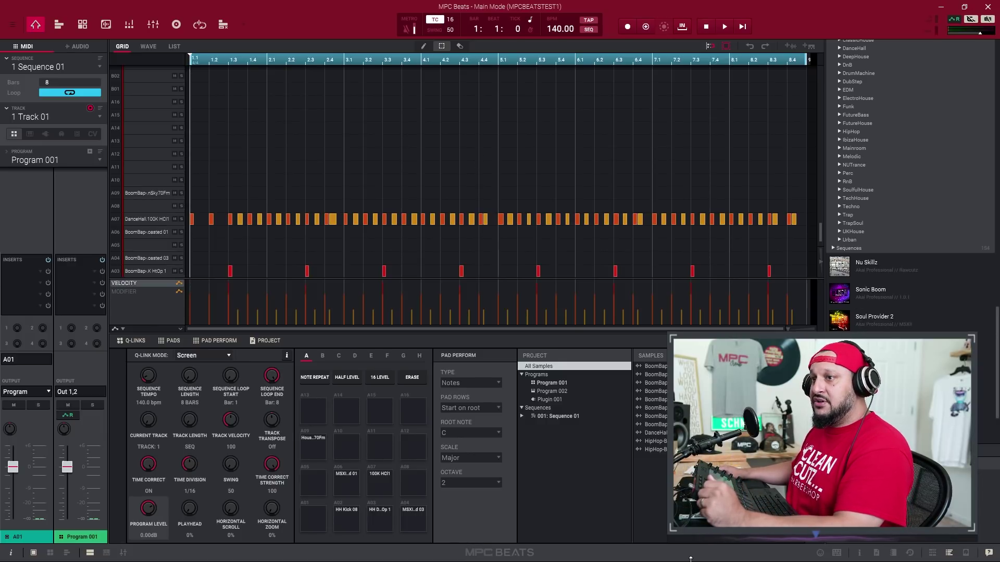
- Hide the browser to widen the grid and play back the sequence, stopping it after listening
{"action": "left_click", "coordinate": [949, 553]}
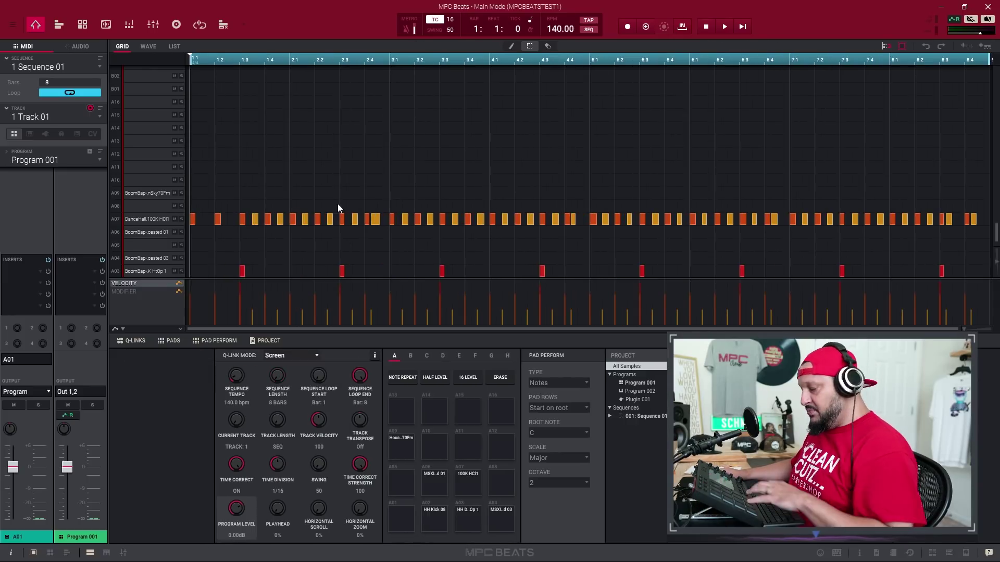
{"action": "key", "text": "space"}
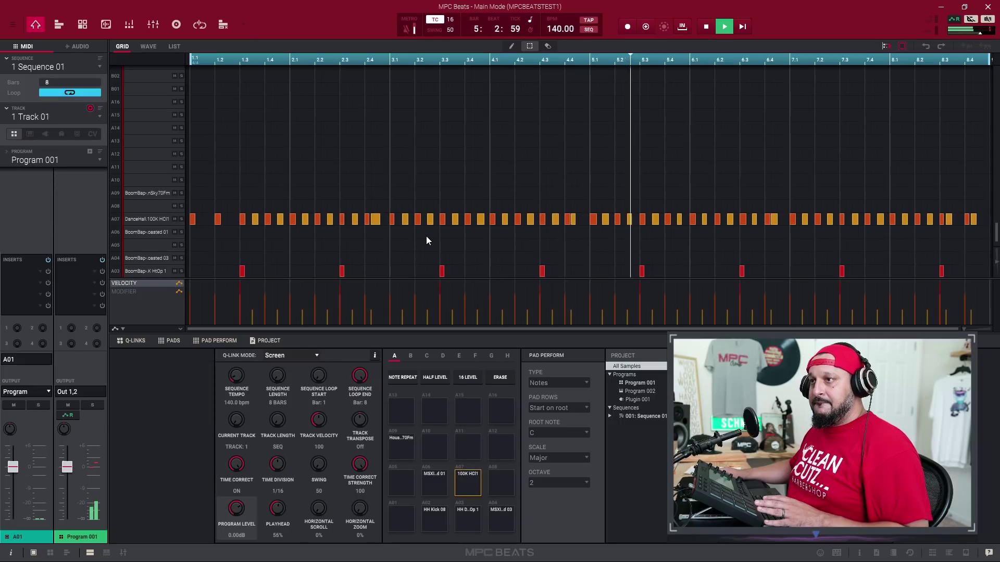
{"action": "key", "text": "space"}
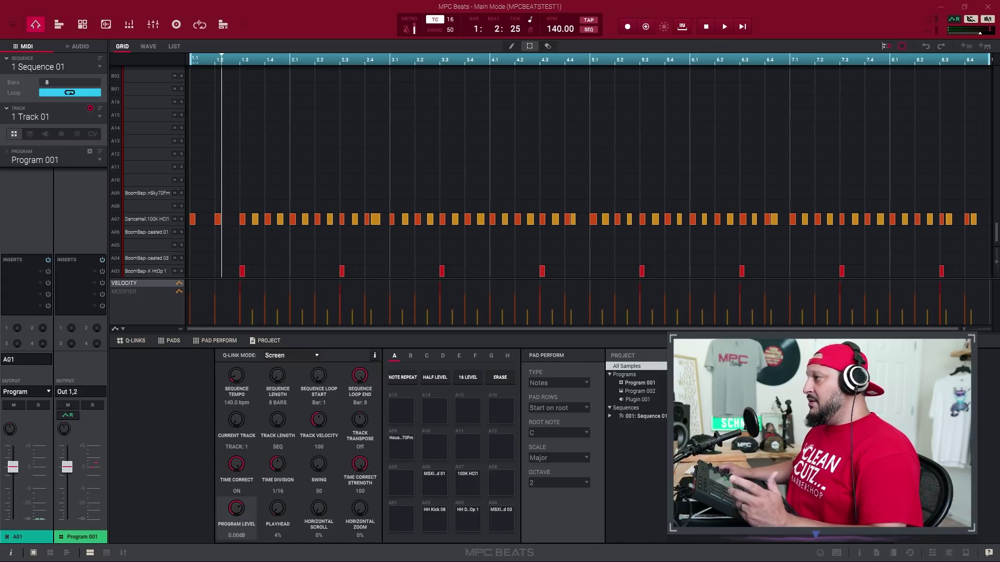
- Arrange the MPC Beats window beside Ableton Live 10 Lite and switch Live to its Arrangement View
{"action": "key", "text": "super+Down"}
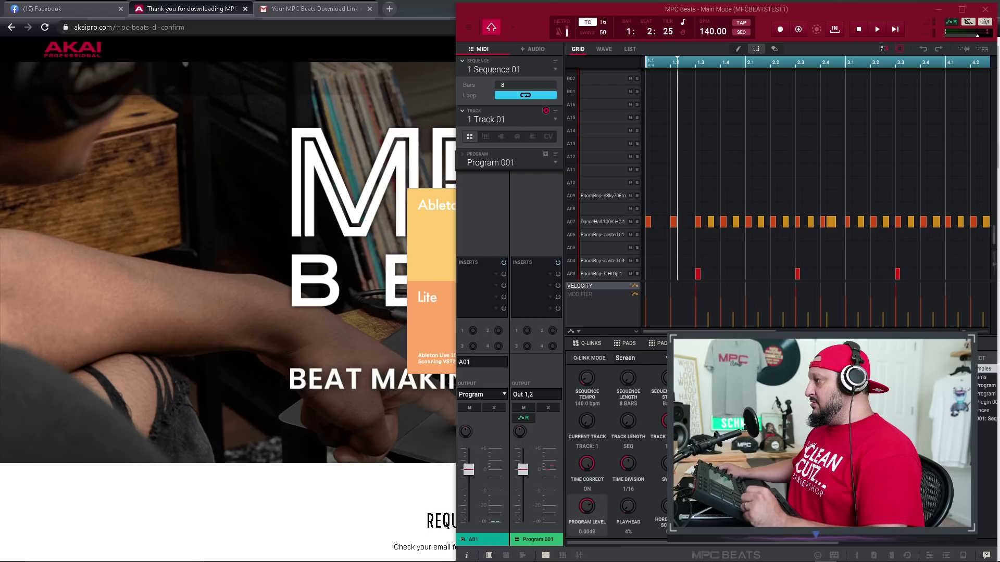
{"action": "left_click", "coordinate": [414, 245]}
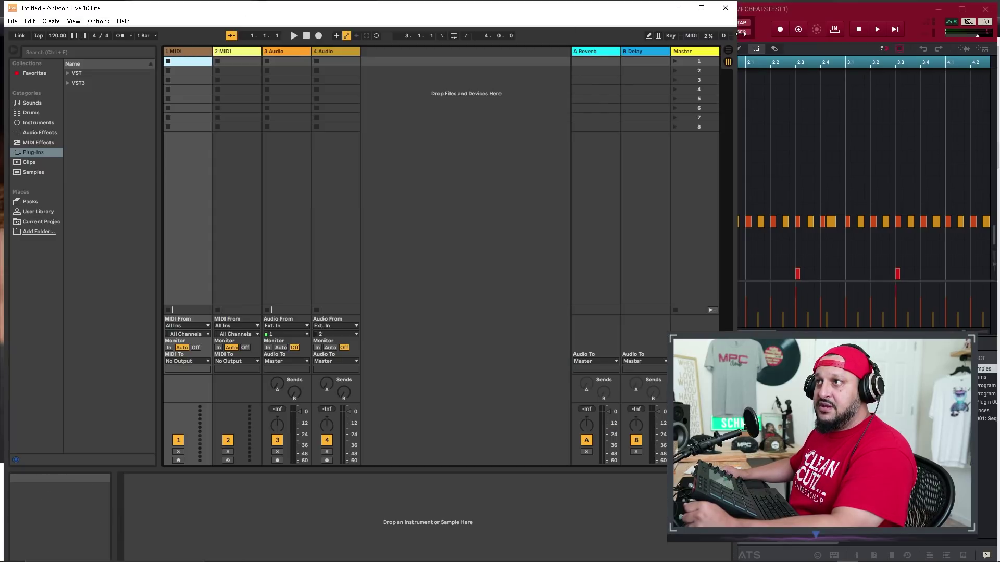
{"action": "left_click_drag", "start_coordinate": [738, 40], "coordinate": [458, 51]}
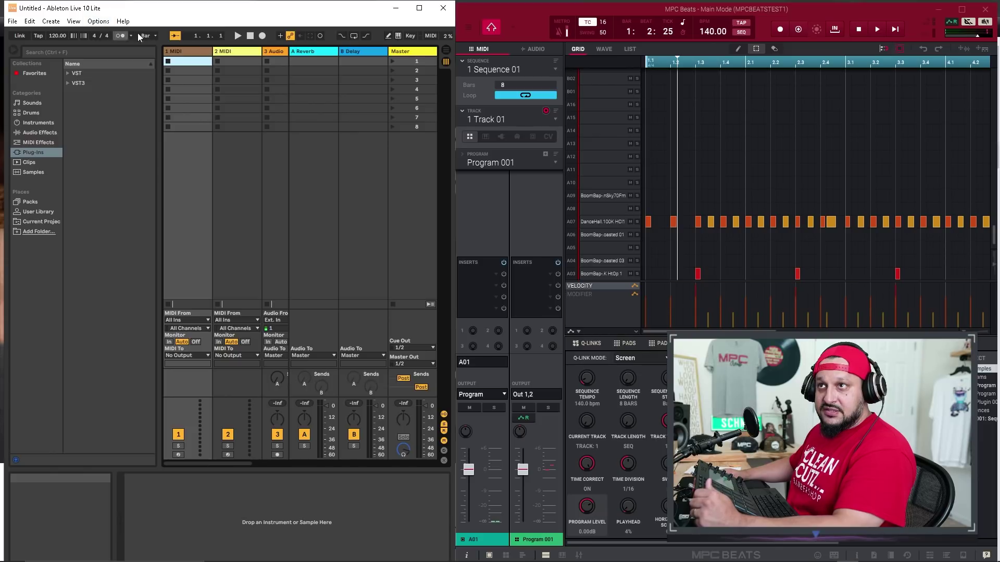
{"action": "left_click", "coordinate": [446, 49]}
{"action": "left_click_drag", "start_coordinate": [454, 68], "coordinate": [500, 72]}
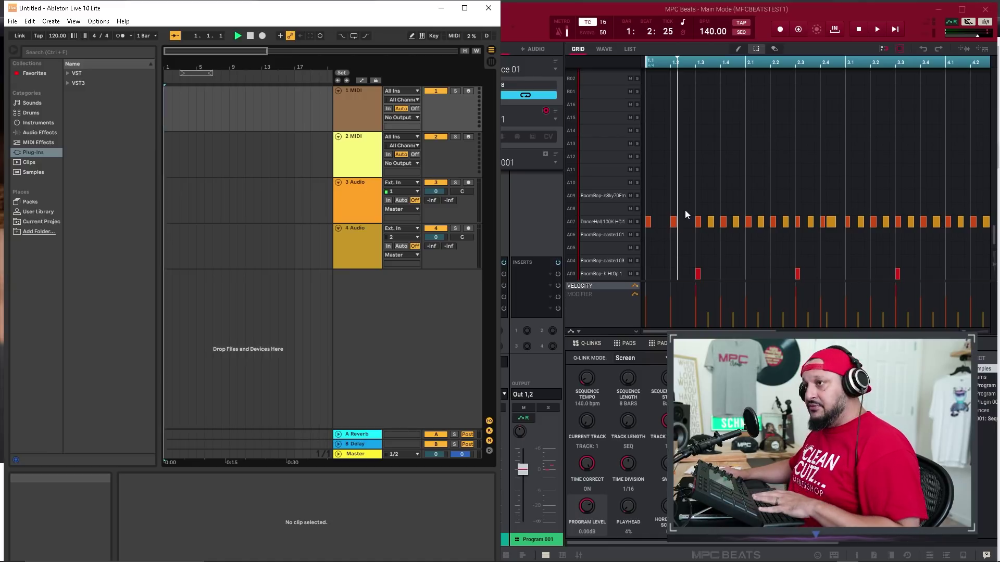
- Switch back to MPC Beats and briefly play the sequence, stopping it after a few bars
{"action": "left_click", "coordinate": [809, 8]}
{"action": "key", "text": "space"}
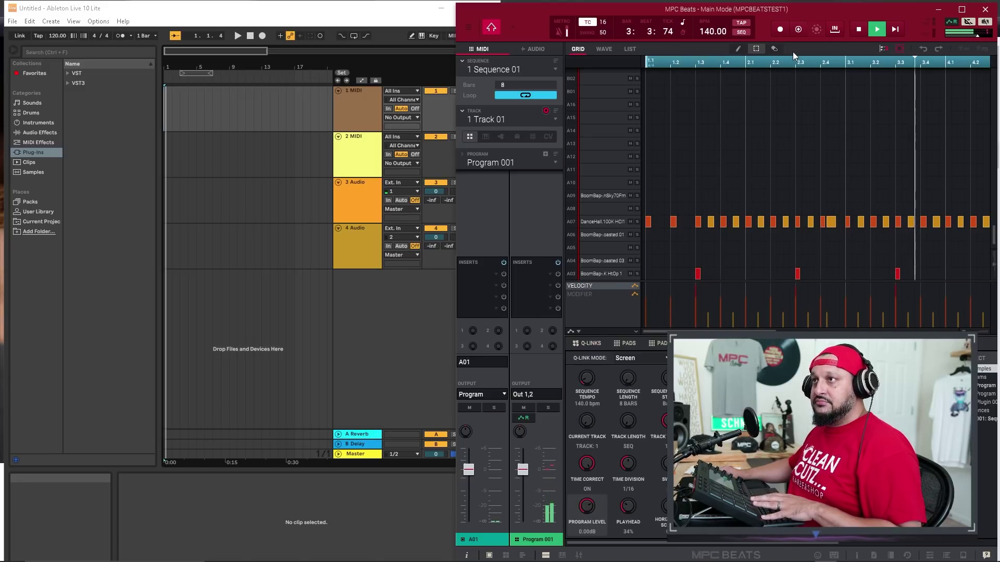
{"action": "key", "text": "space"}
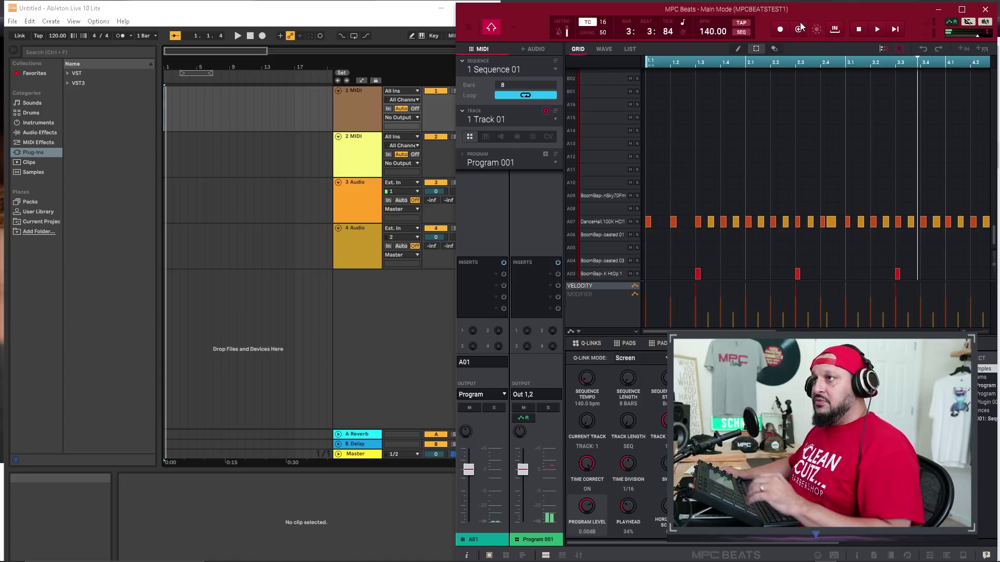
- Export Track 01 as audio from MPC Beats onto Live's 3 Audio track and align the clip with the timeline start
{"action": "left_click", "coordinate": [964, 48]}
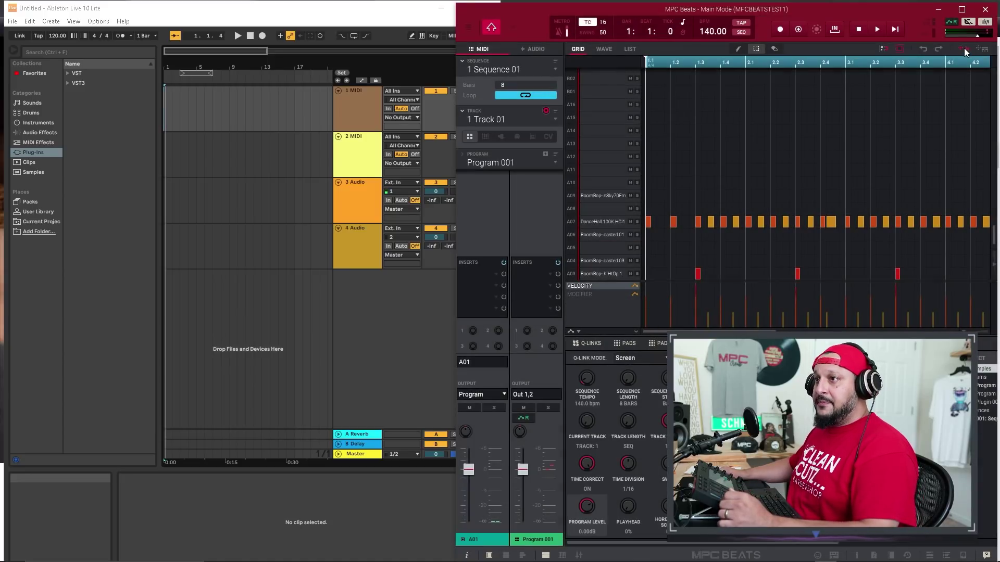
{"action": "left_click_drag", "start_coordinate": [964, 48], "coordinate": [171, 204]}
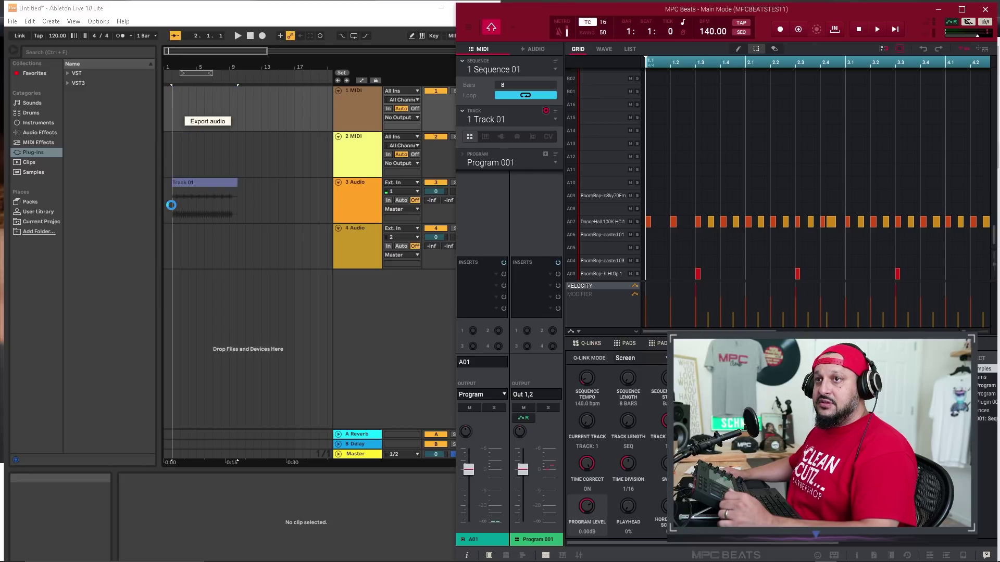
{"action": "left_click", "coordinate": [200, 184]}
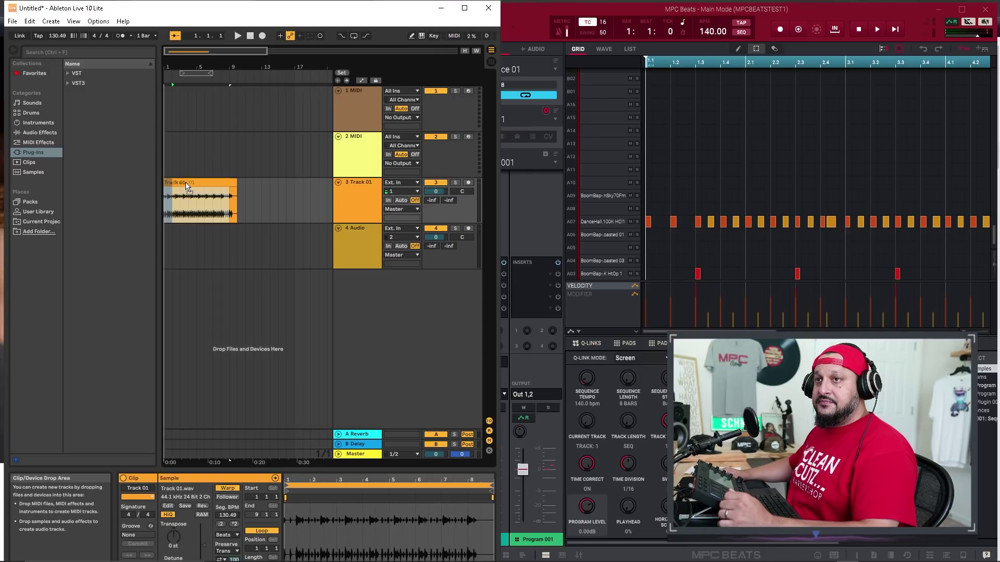
- Play back the imported Track 01 audio clip in Ableton Live
{"action": "key", "text": "space"}
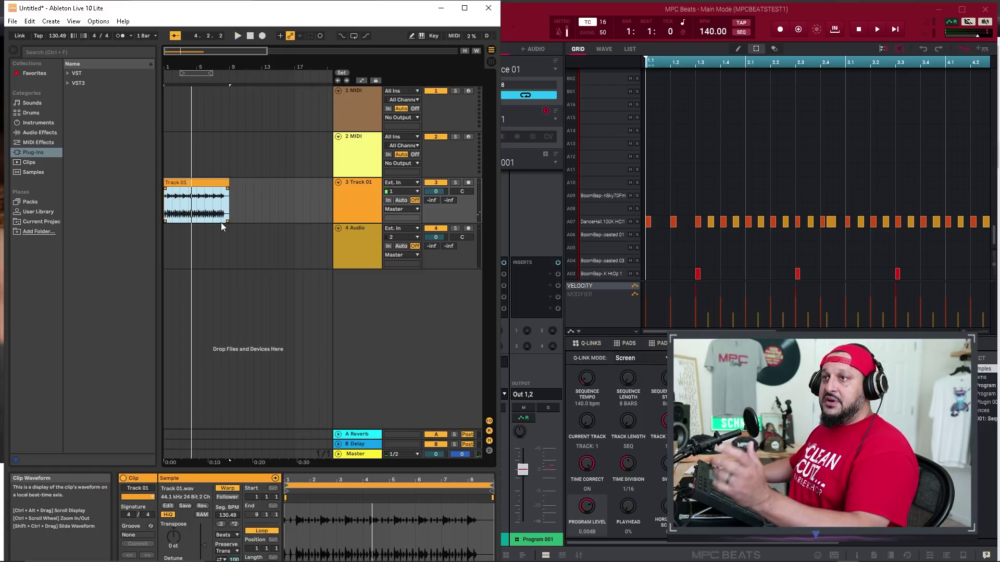
{"action": "key", "text": "space"}
{"action": "key", "text": "space"}
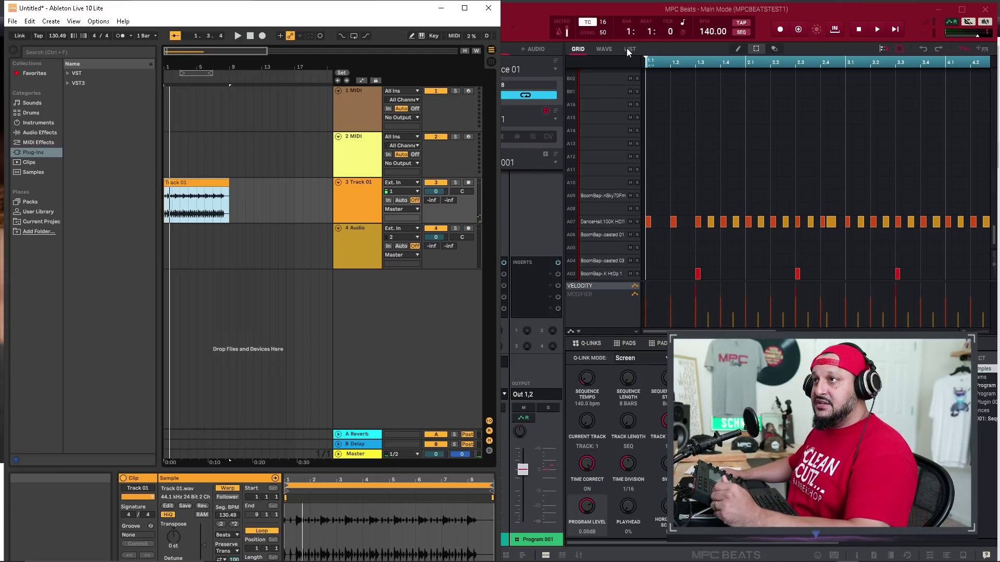
- Select Track 02 in MPC Beats and export its audio onto Live's 4 Audio track at the timeline start
{"action": "left_click", "coordinate": [521, 69]}
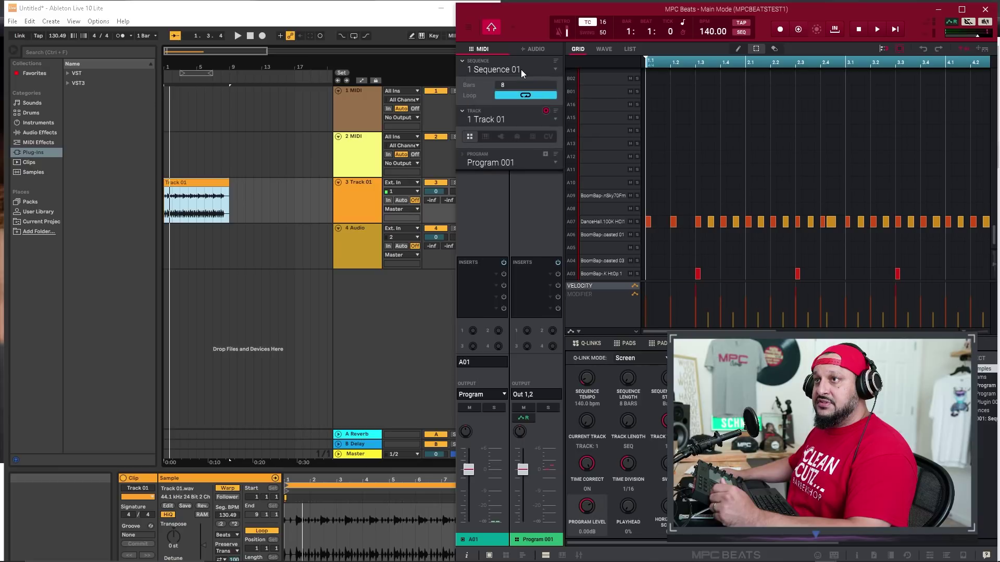
{"action": "double_click", "coordinate": [521, 69]}
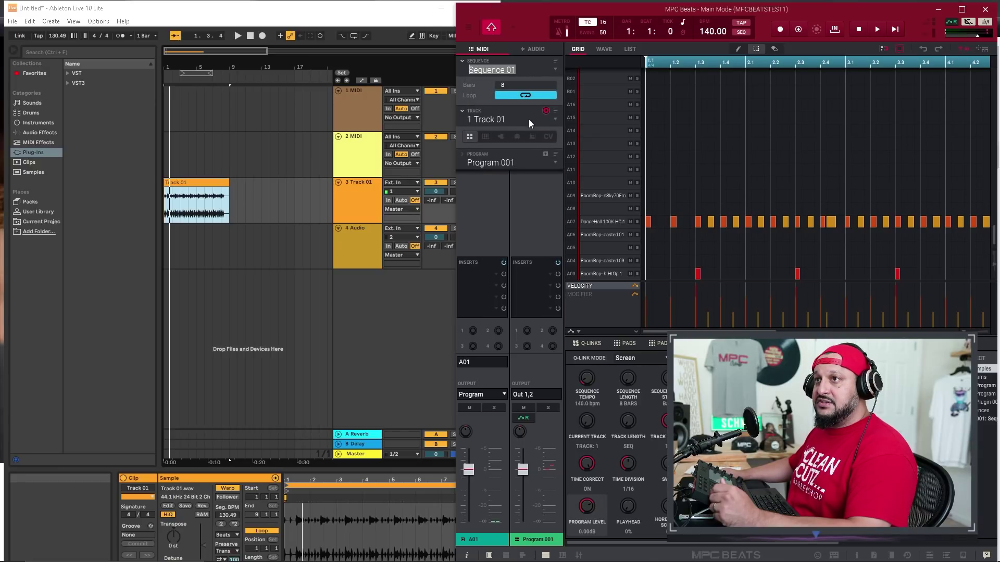
{"action": "key", "text": "Return"}
{"action": "left_click", "coordinate": [555, 121]}
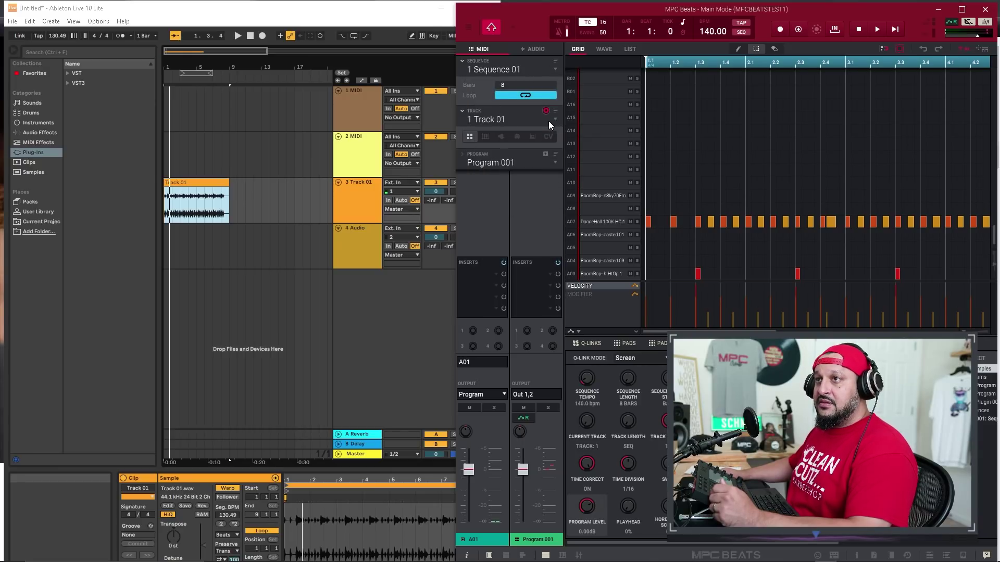
{"action": "left_click", "coordinate": [548, 120]}
{"action": "left_click", "coordinate": [512, 141]}
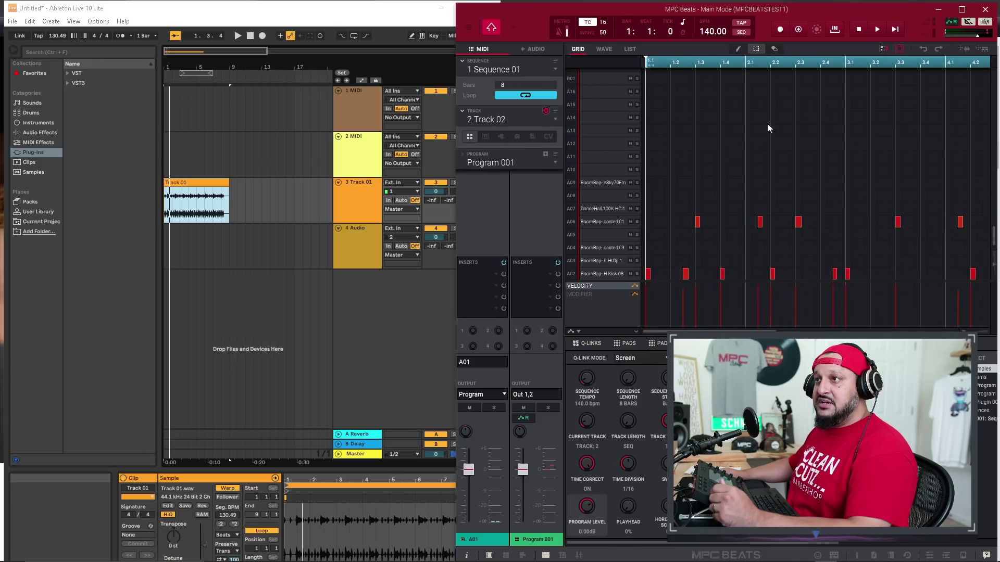
{"action": "left_click", "coordinate": [963, 52]}
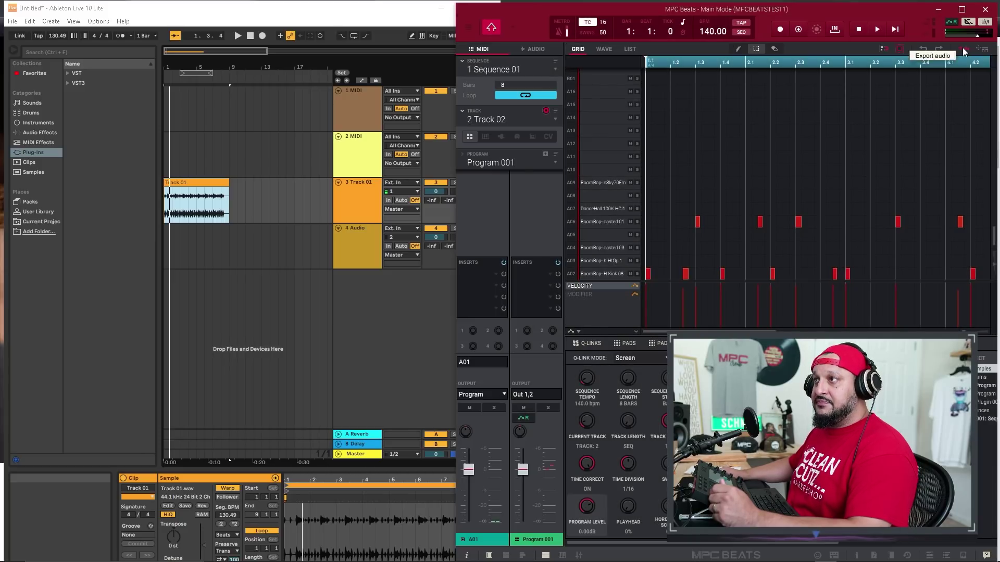
{"action": "left_click_drag", "start_coordinate": [963, 52], "coordinate": [163, 248]}
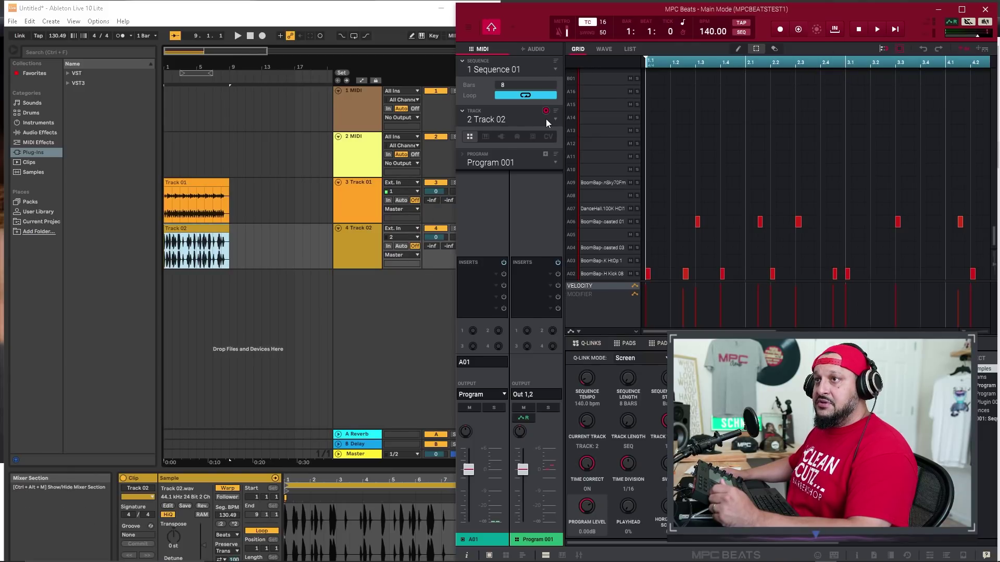
- Select Track 04 in MPC Beats and export its audio to a new track below Track 02 in Live
{"action": "left_click", "coordinate": [554, 163]}
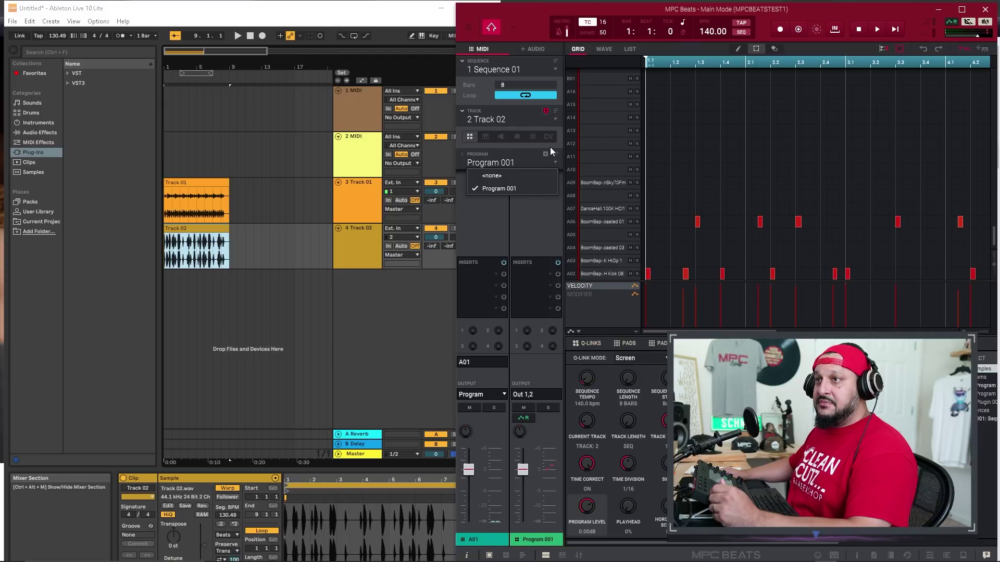
{"action": "left_click", "coordinate": [555, 122]}
{"action": "left_click", "coordinate": [554, 120]}
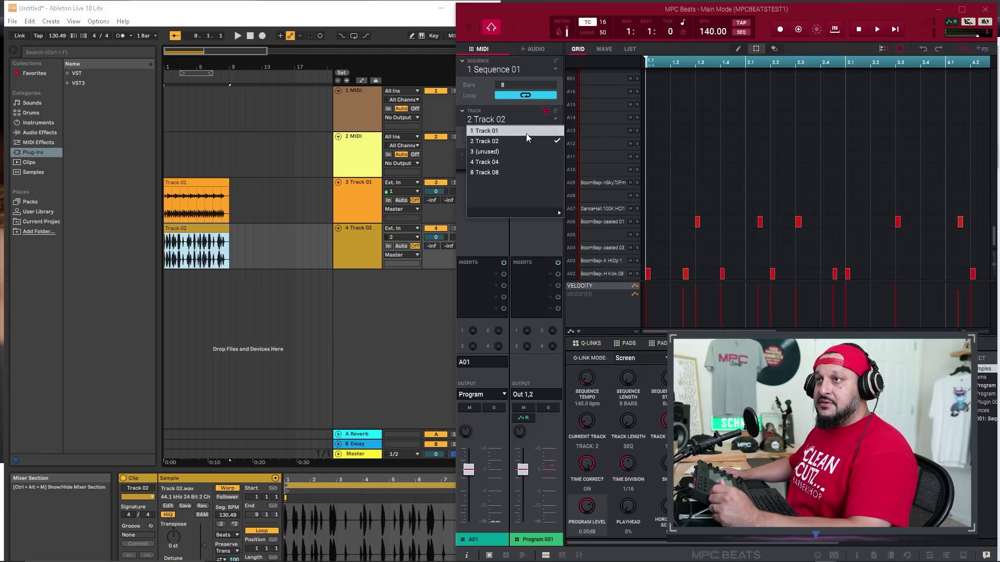
{"action": "left_click", "coordinate": [501, 160]}
{"action": "left_click", "coordinate": [962, 48]}
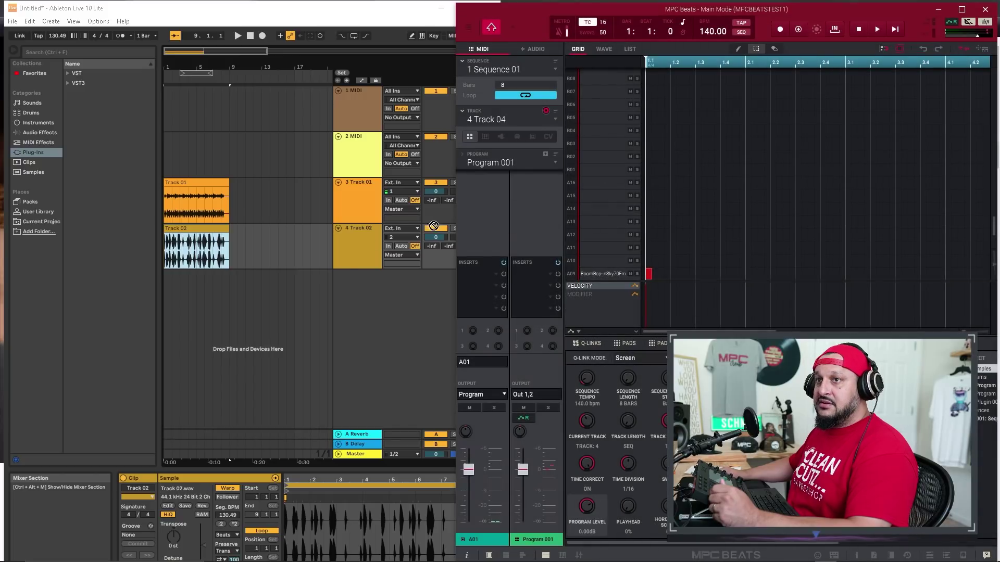
{"action": "left_click_drag", "start_coordinate": [433, 226], "coordinate": [166, 293]}
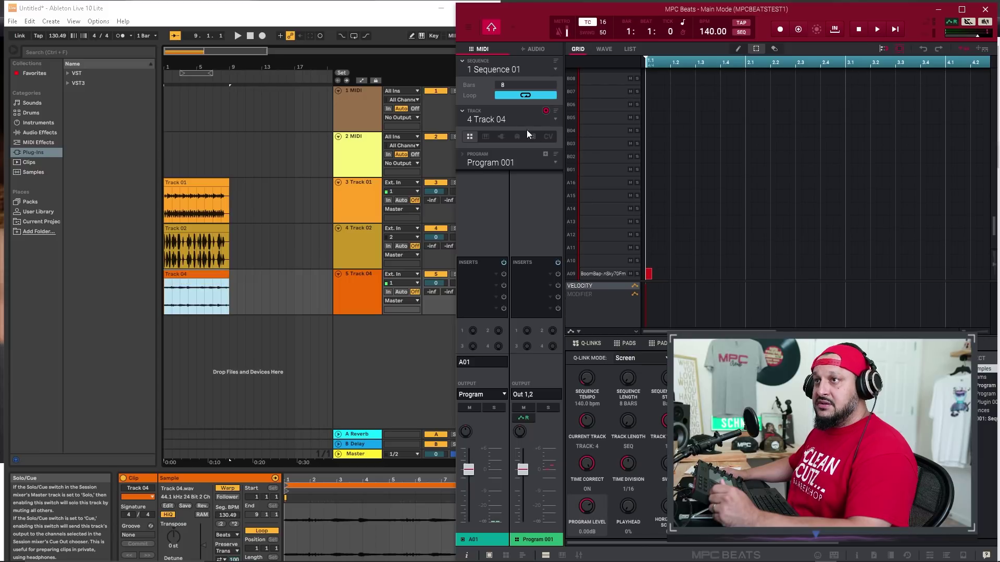
- Select Track 08 in MPC Beats and export its audio to a new track below Track 04 in Live
{"action": "left_click", "coordinate": [552, 121]}
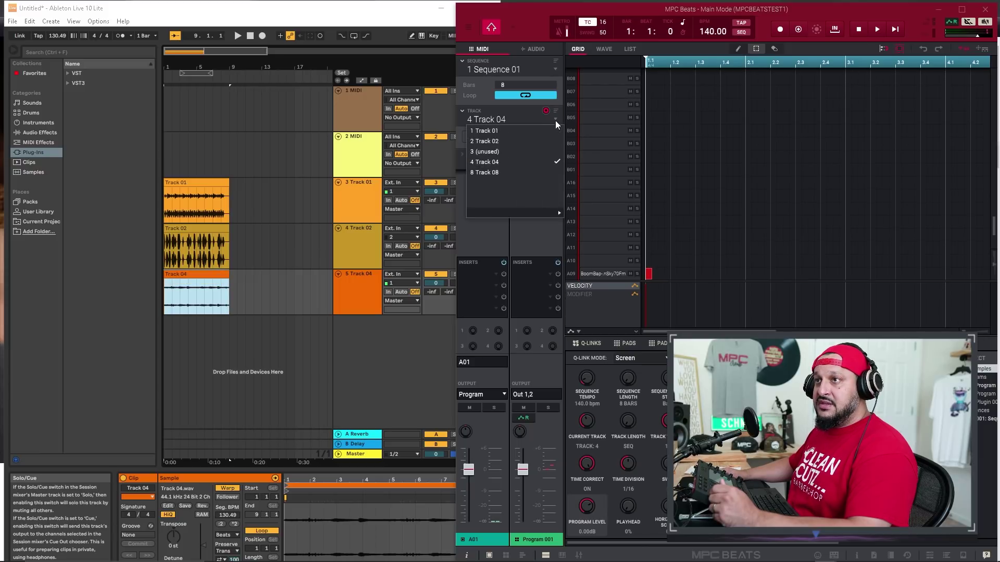
{"action": "left_click", "coordinate": [505, 170]}
{"action": "left_click", "coordinate": [967, 48]}
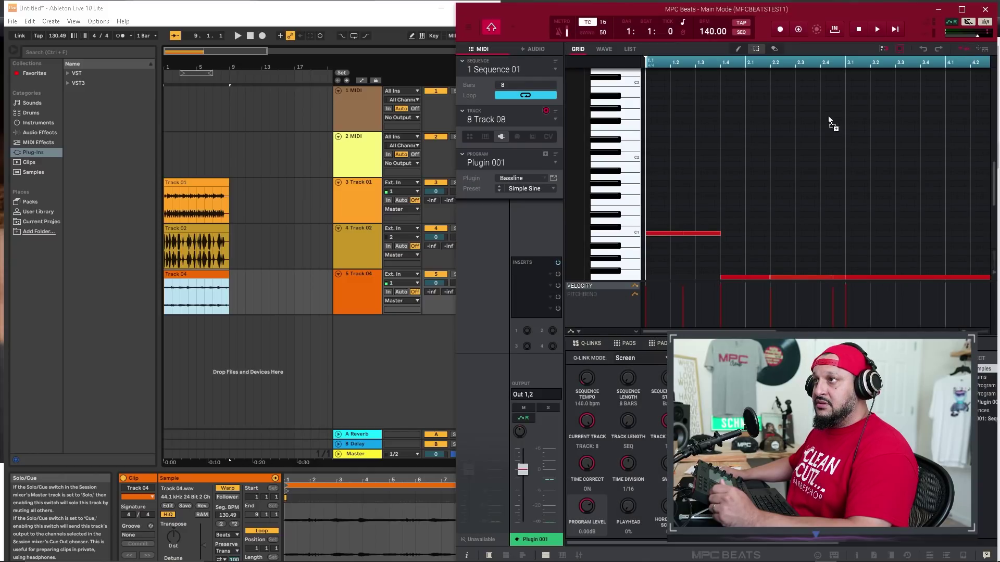
{"action": "left_click_drag", "start_coordinate": [827, 115], "coordinate": [163, 338]}
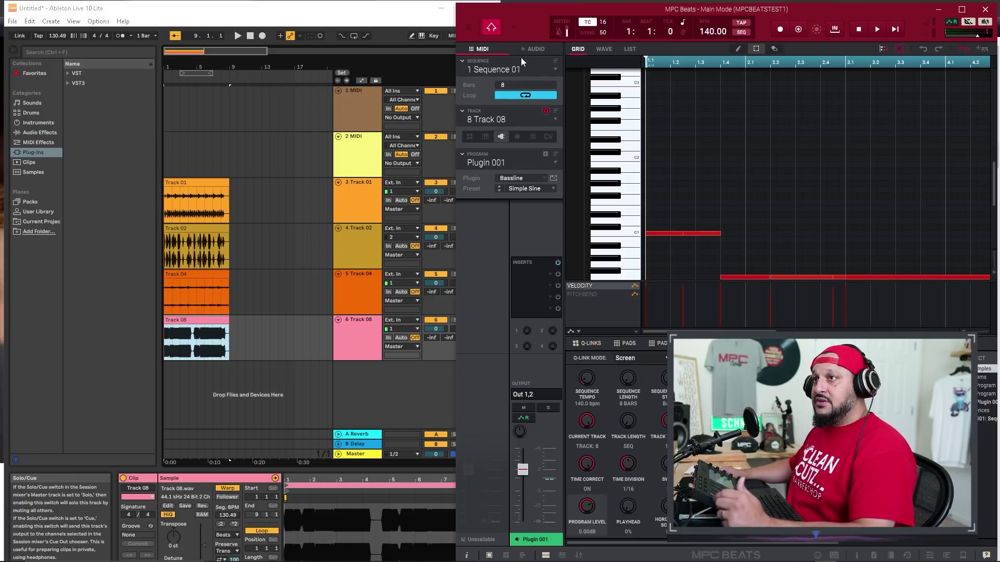
- Select Track 01 in MPC Beats and export its MIDI onto Live's 2 MIDI track at the timeline start
{"action": "left_click", "coordinate": [533, 122]}
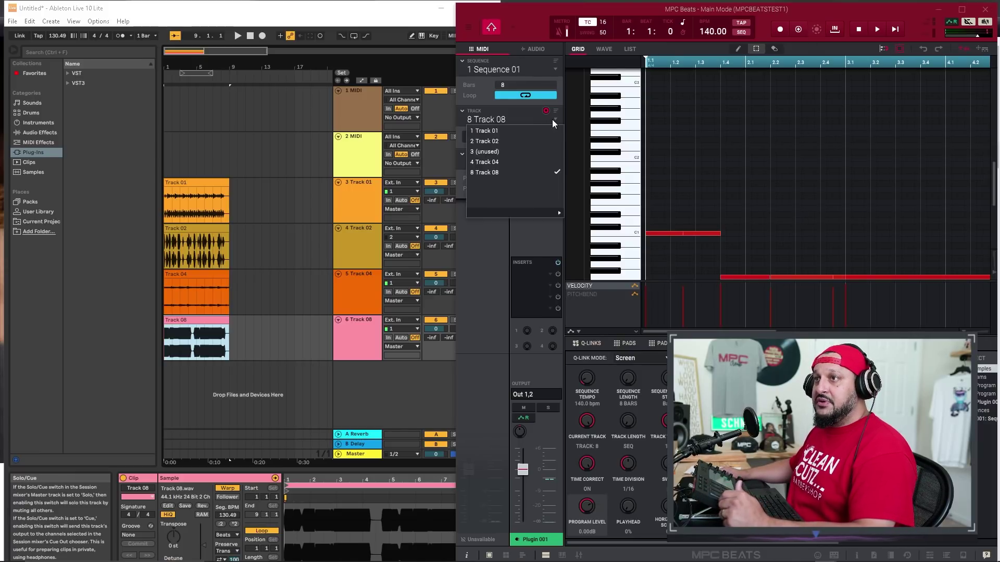
{"action": "left_click", "coordinate": [523, 131]}
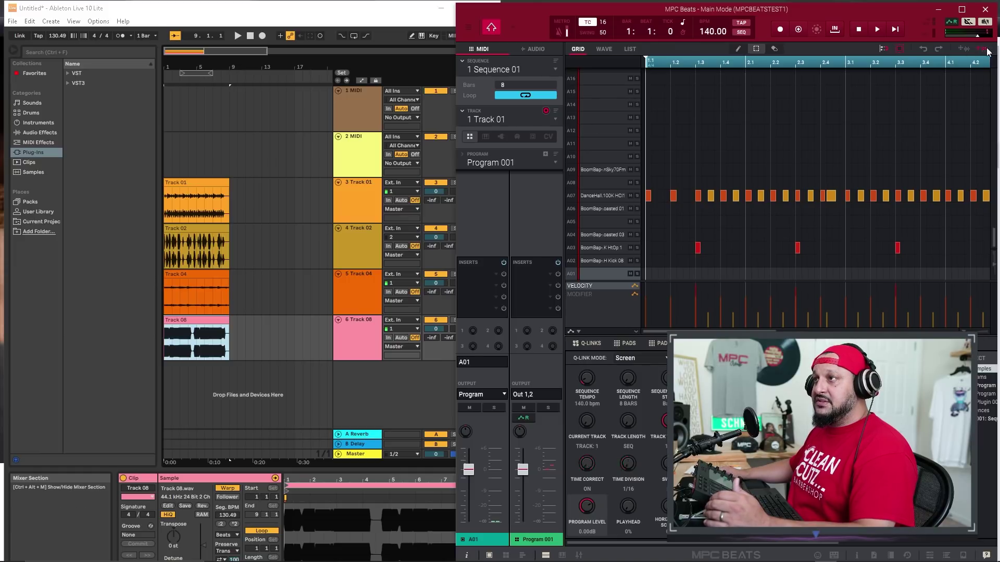
{"action": "left_click_drag", "start_coordinate": [980, 51], "coordinate": [164, 146]}
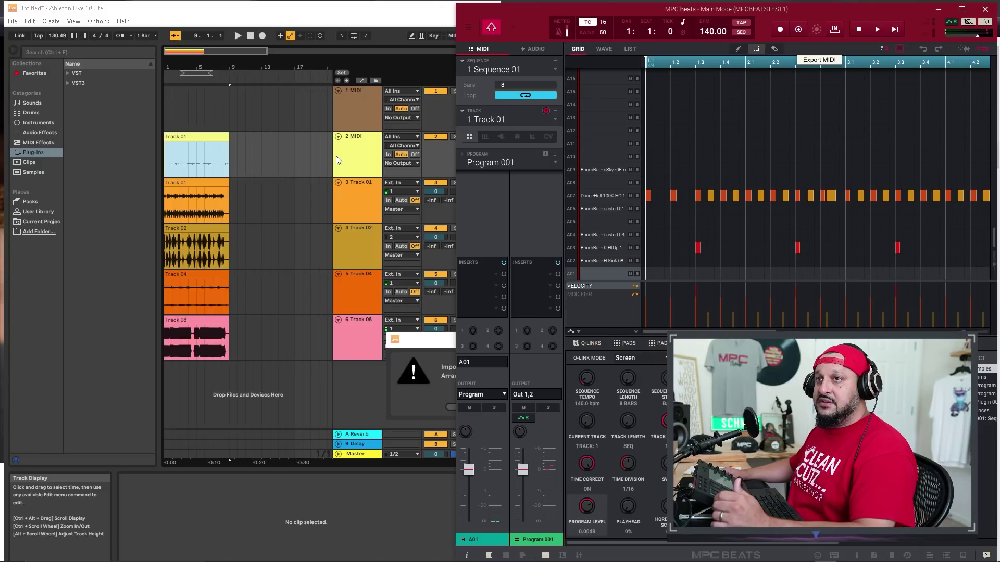